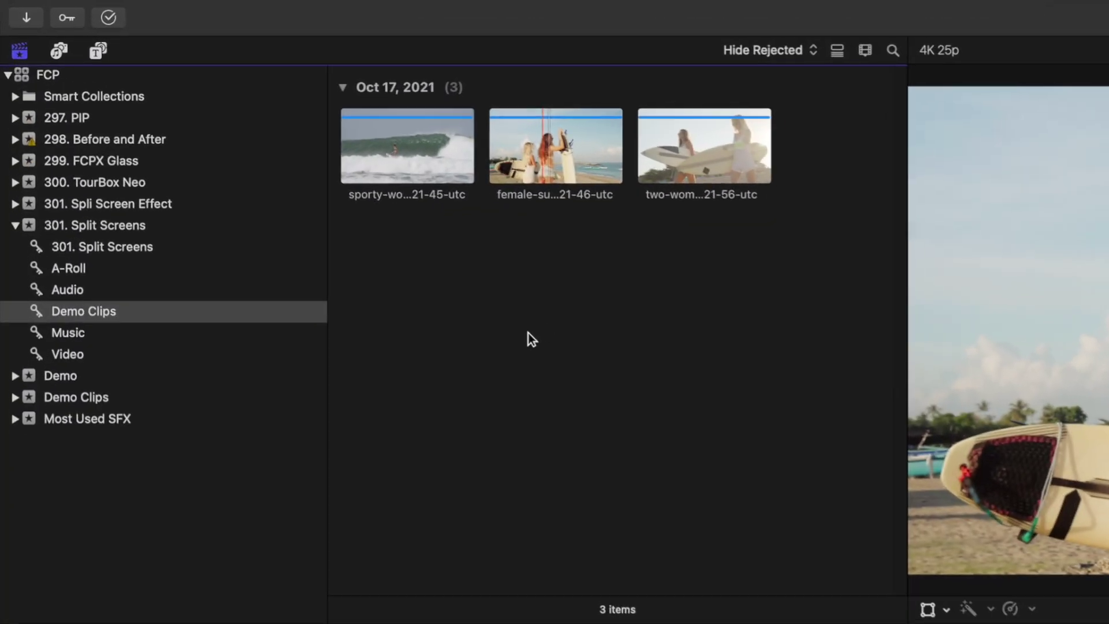
- Append the two-women-going-to-ocean-beach clip to the Demo timeline and select it to show its properties
{"action": "left_click", "coordinate": [356, 71]}
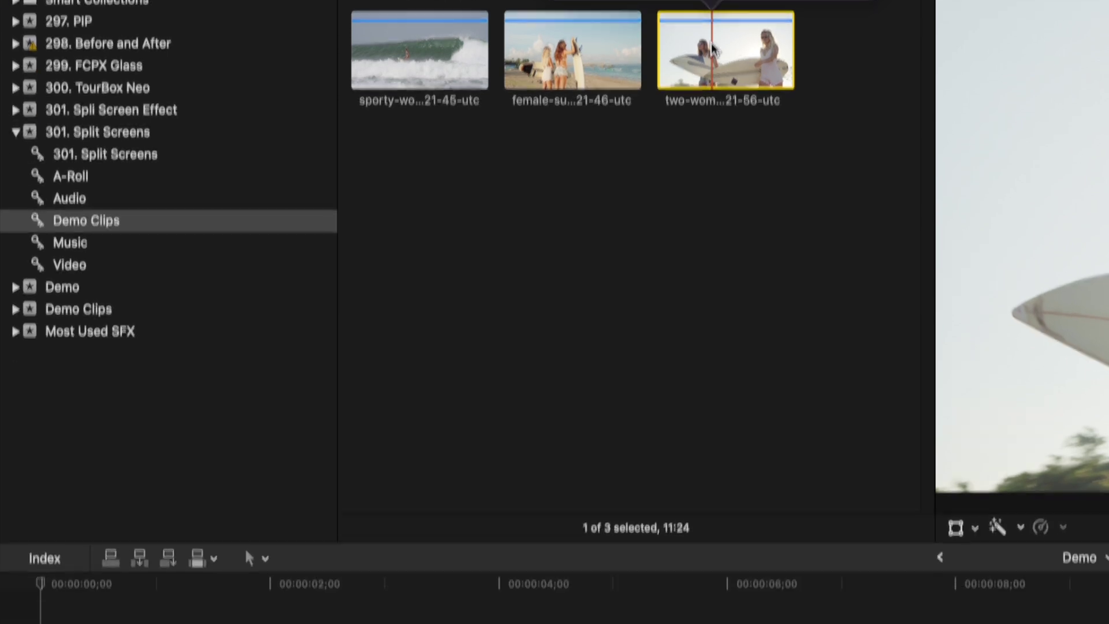
{"action": "key", "text": "e"}
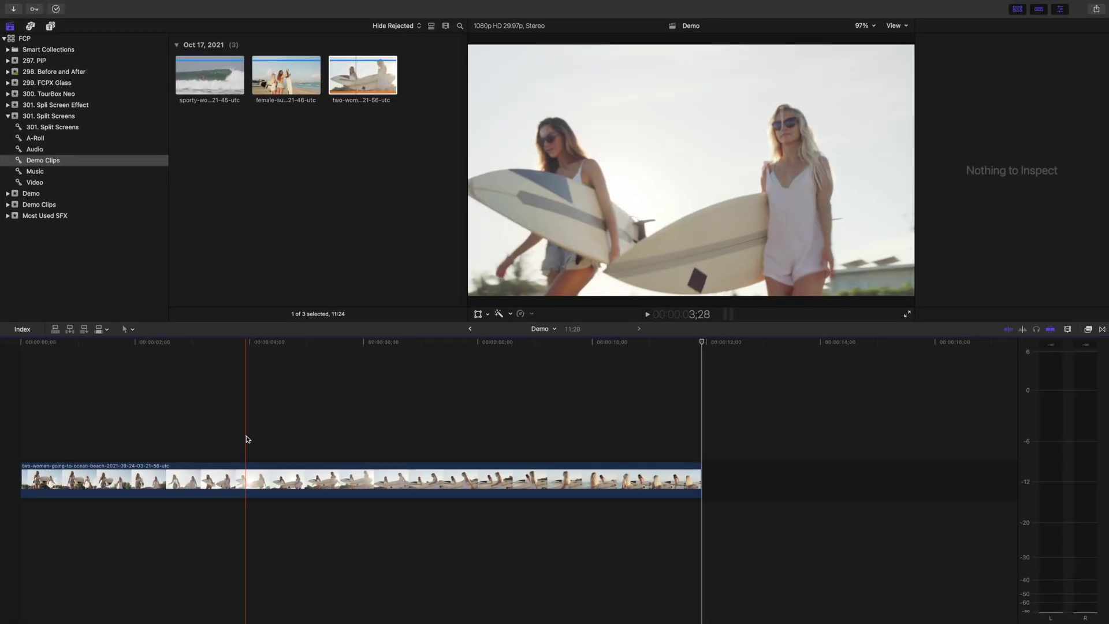
{"action": "left_click", "coordinate": [301, 474]}
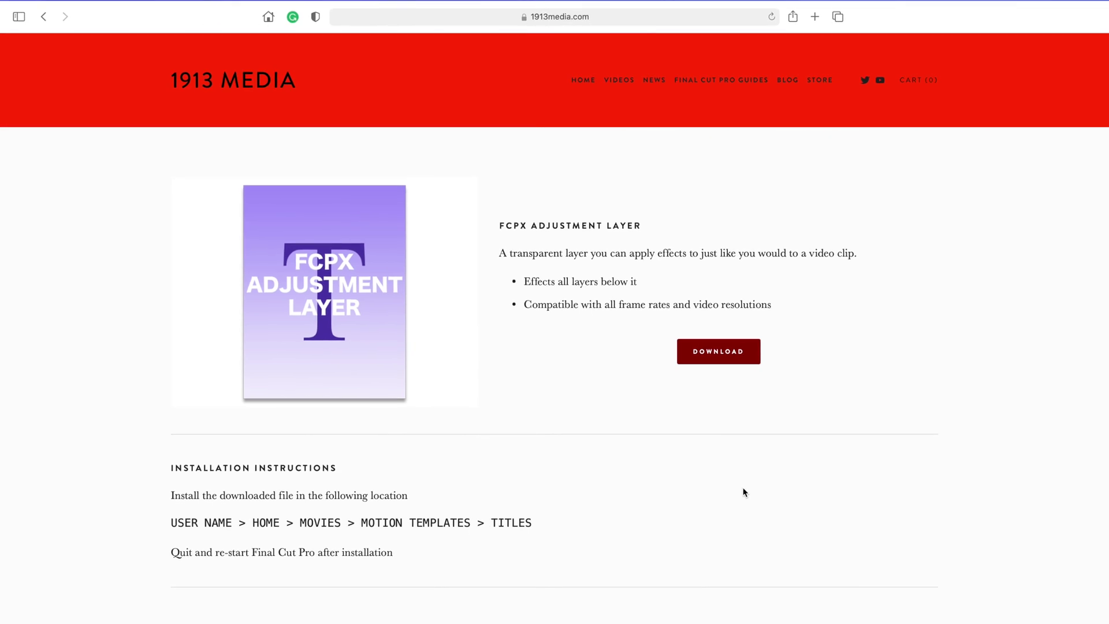
- Download the FCPX Adjustment Layer from the 1913 Media page
{"action": "left_click", "coordinate": [733, 349]}
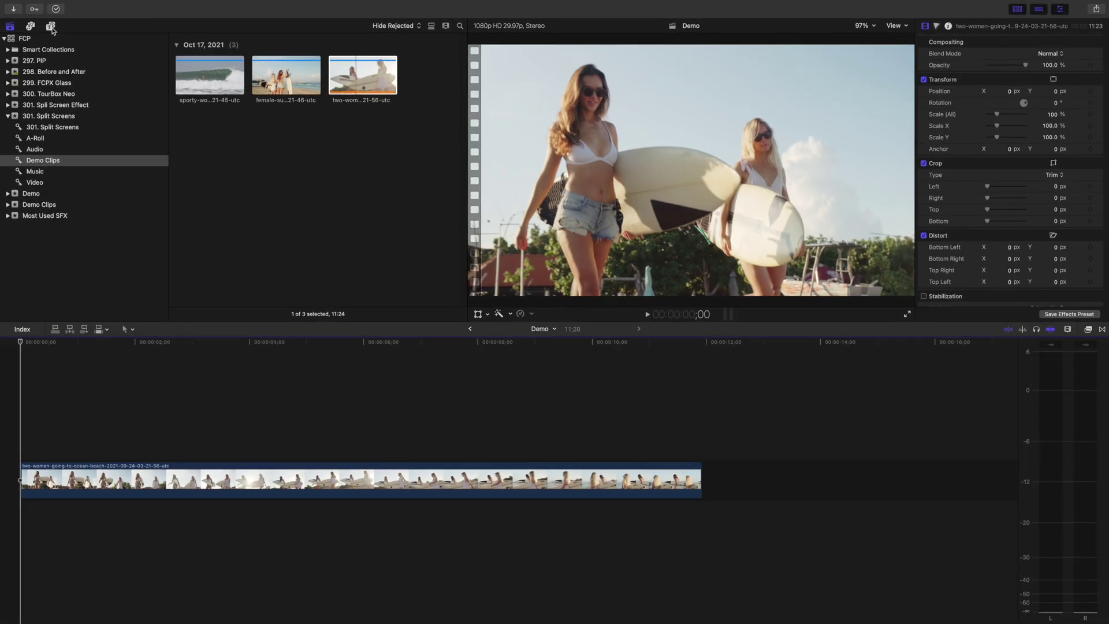
- Place an FCPX Adjustment Layer above the beach clip and stretch it to the clip's full length
{"action": "left_click", "coordinate": [50, 26]}
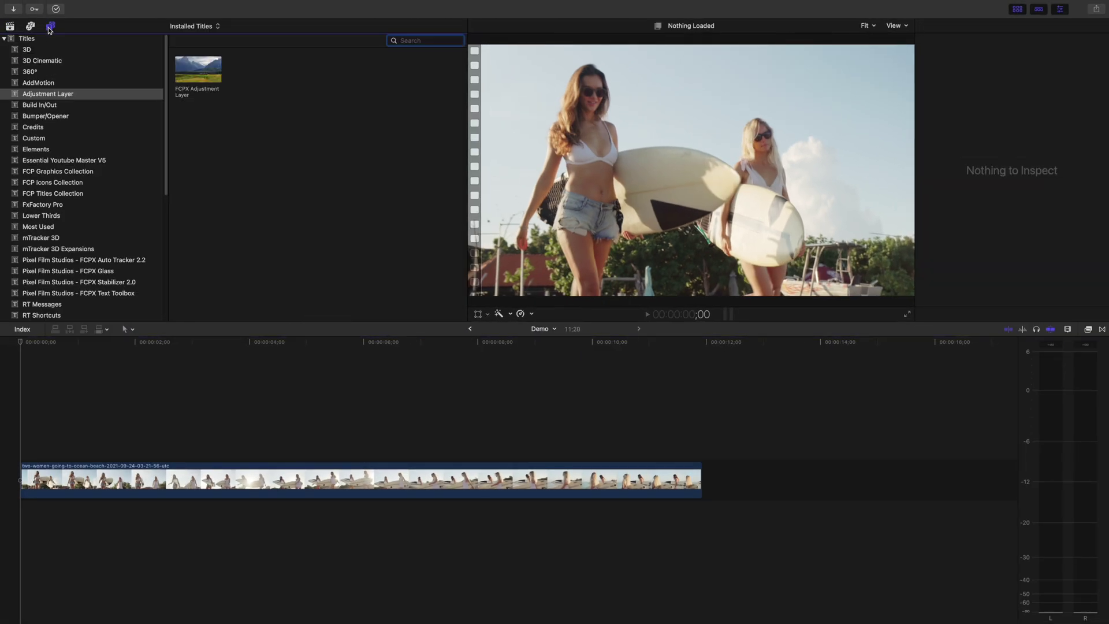
{"action": "left_click", "coordinate": [199, 73]}
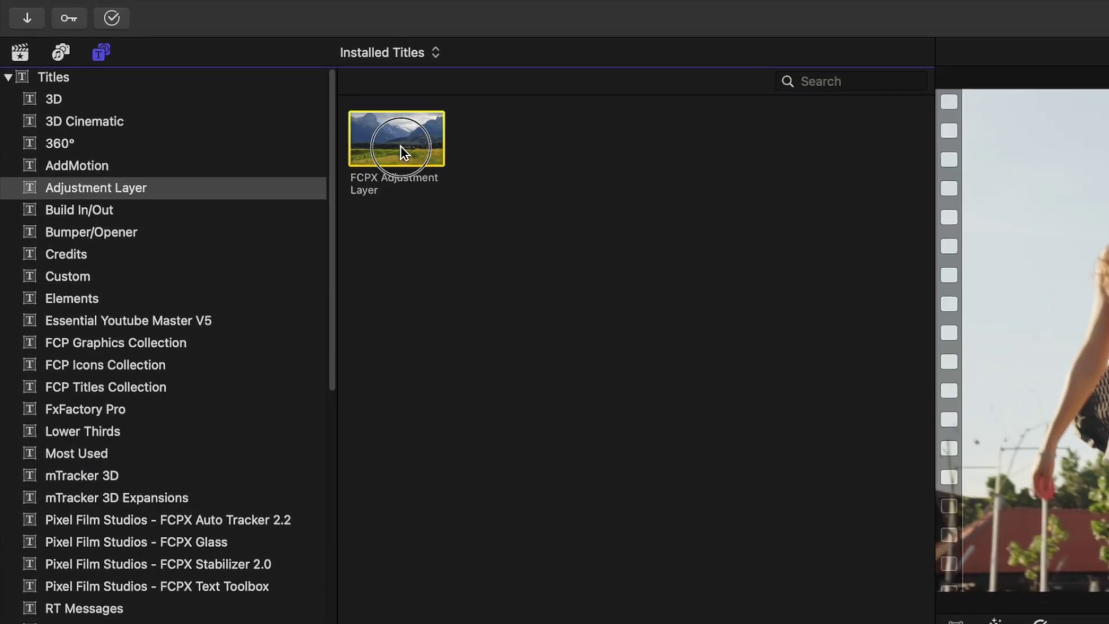
{"action": "left_click_drag", "start_coordinate": [401, 146], "coordinate": [45, 623]}
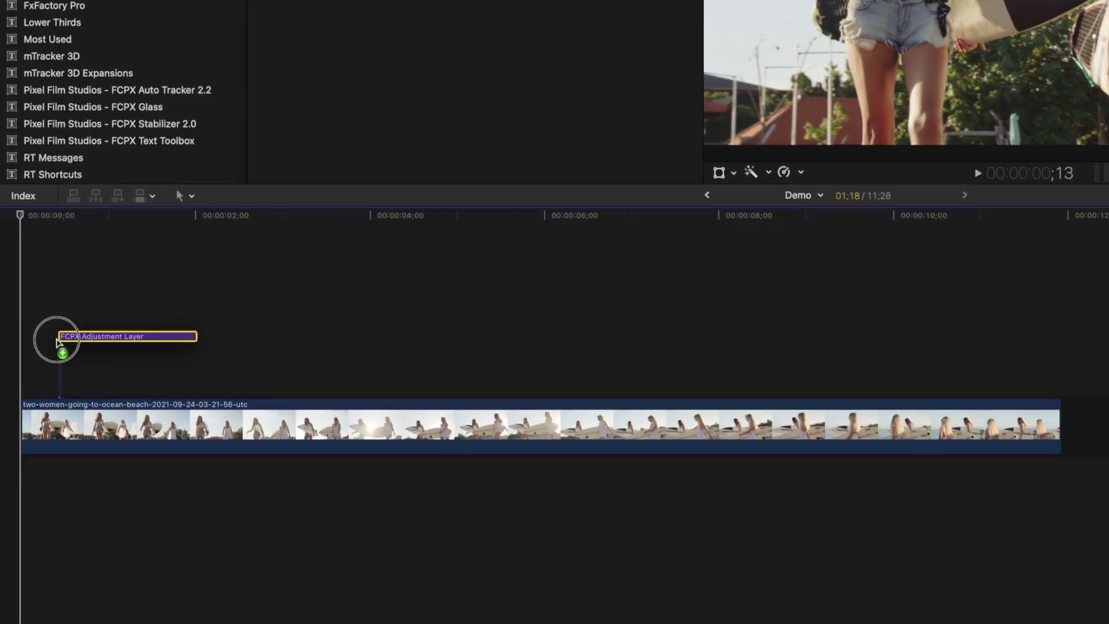
{"action": "left_click_drag", "start_coordinate": [23, 355], "coordinate": [23, 375]}
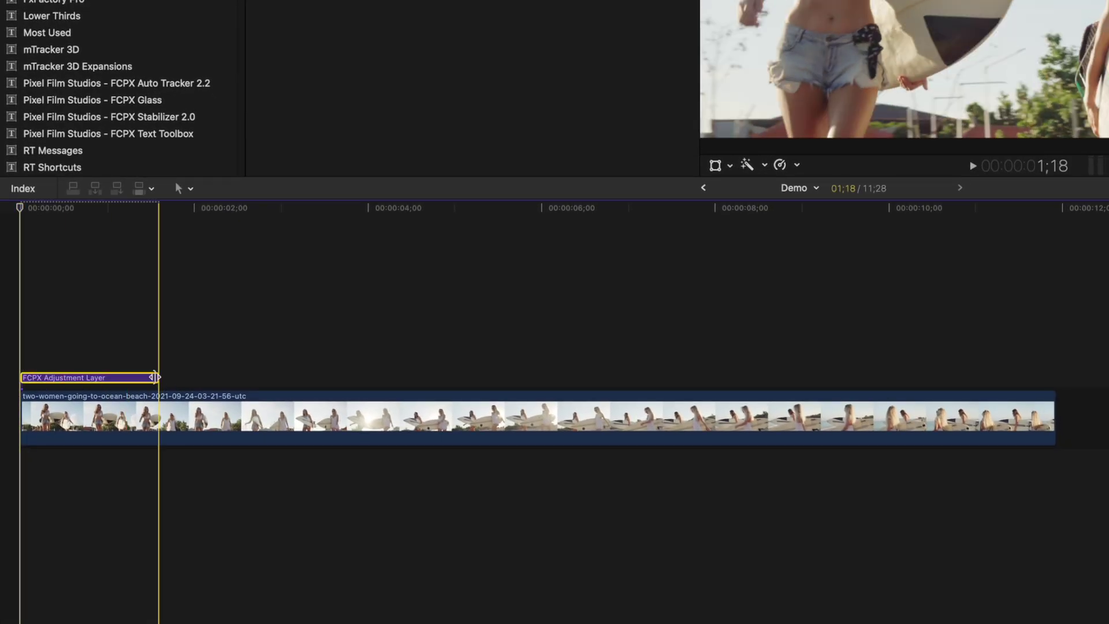
{"action": "left_click_drag", "start_coordinate": [159, 377], "coordinate": [1052, 364]}
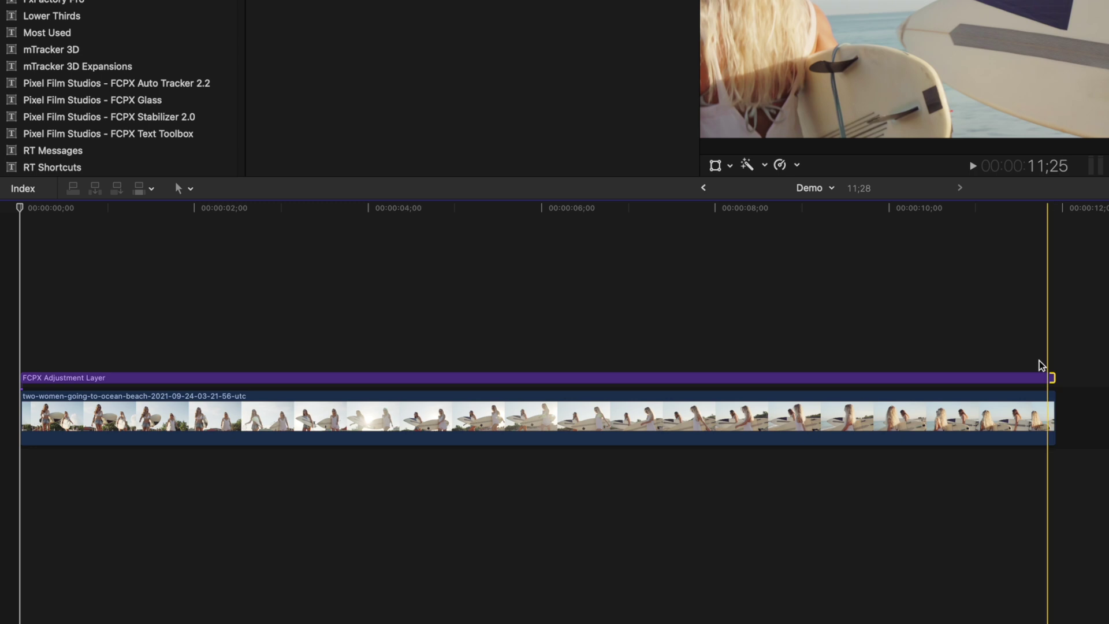
- At about 1;20, select the adjustment layer and switch the viewer to Crop mode
{"action": "left_click", "coordinate": [166, 300]}
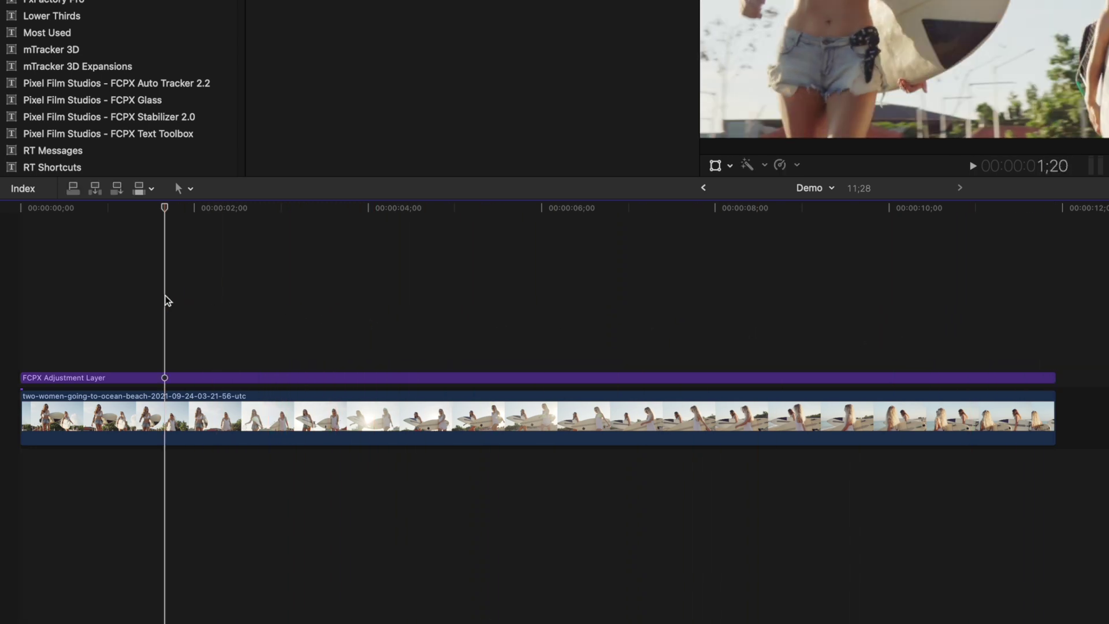
{"action": "left_click", "coordinate": [166, 377]}
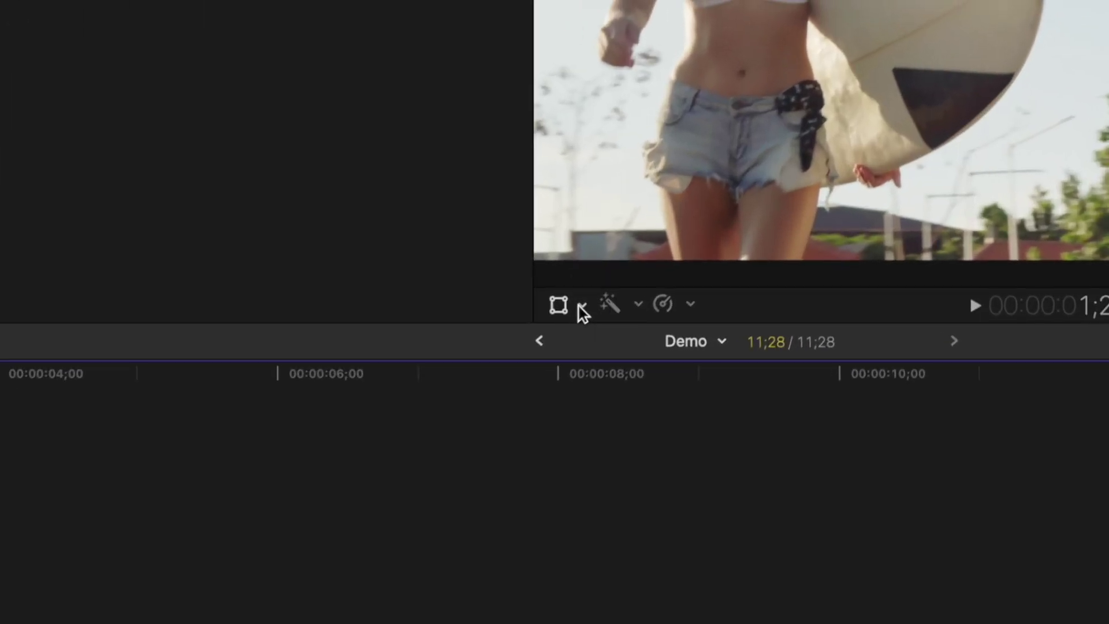
{"action": "left_click", "coordinate": [724, 172]}
{"action": "left_click", "coordinate": [743, 206]}
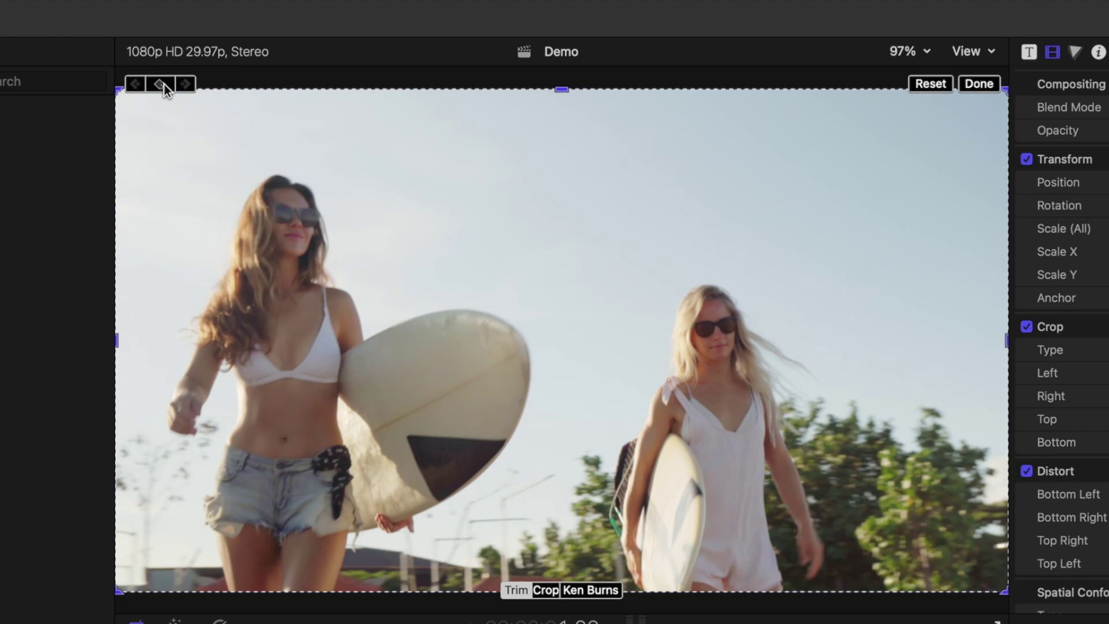
- Keyframe the adjustment layer's right crop from 0 at 1;20 to 960 at 2;10
{"action": "left_click", "coordinate": [164, 84]}
{"action": "key", "text": "shift+Right"}
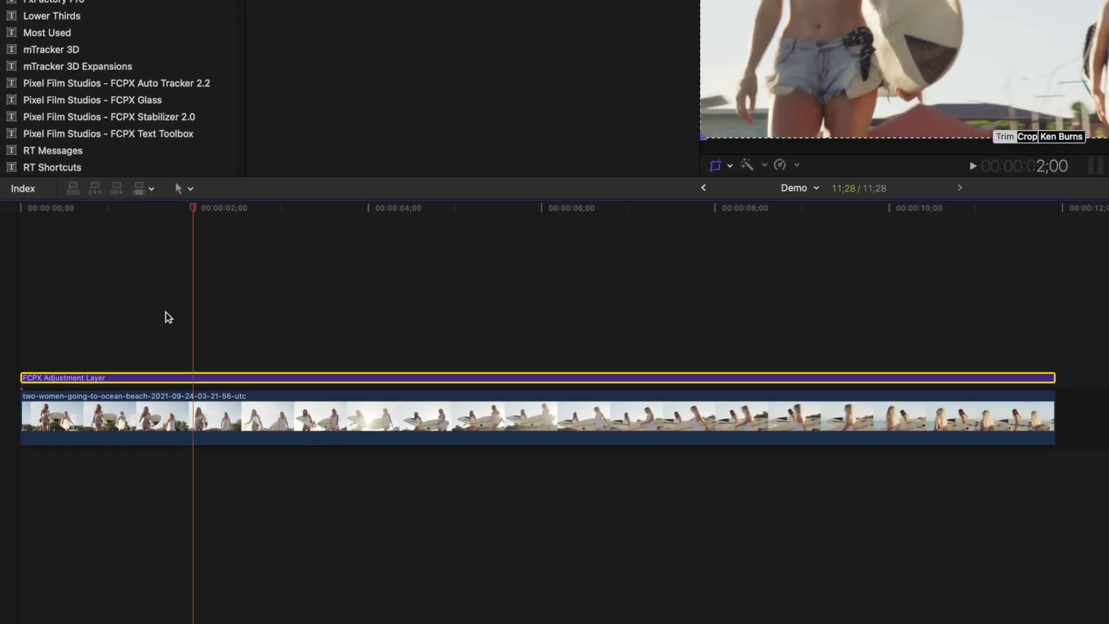
{"action": "key", "text": "shift+Right"}
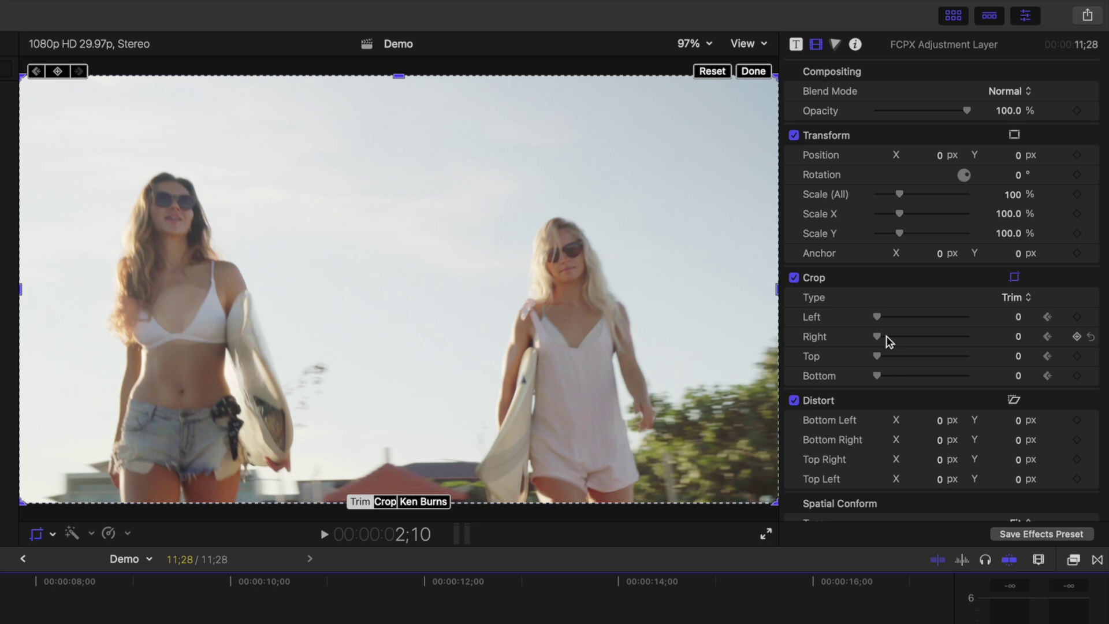
{"action": "left_click", "coordinate": [1019, 337]}
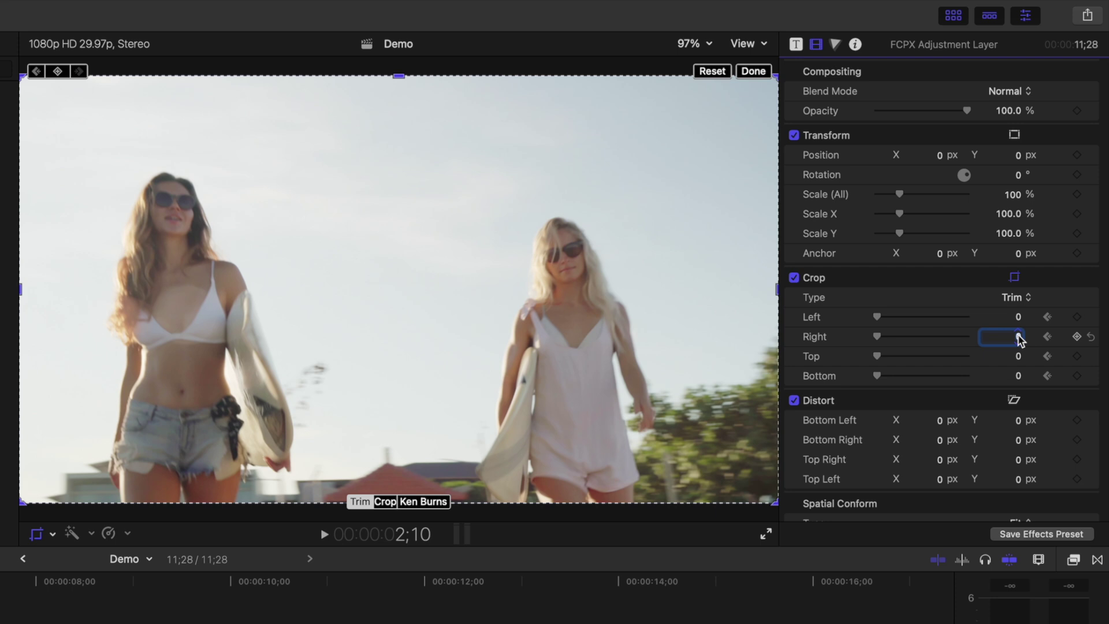
{"action": "key", "text": "Return"}
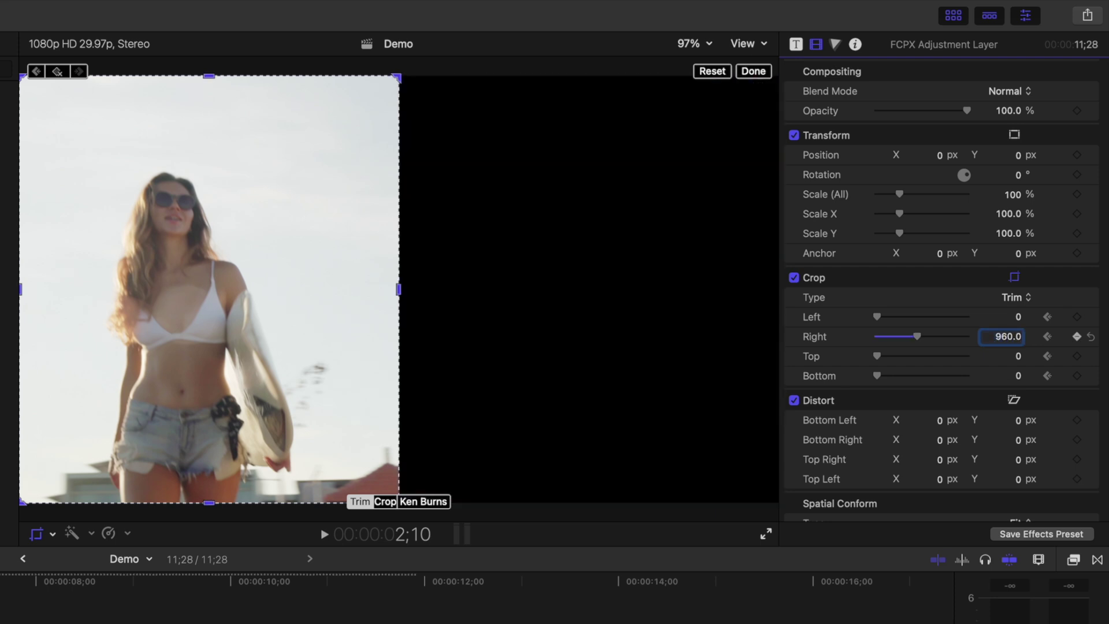
{"action": "left_click", "coordinate": [754, 72]}
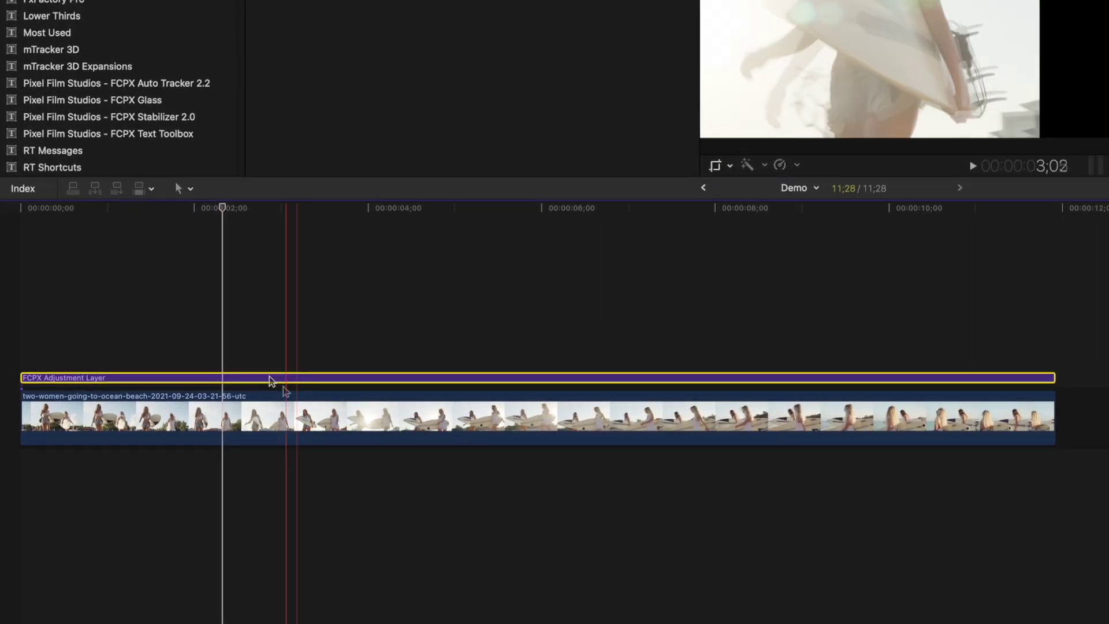
- Animate the beach clip sliding 855 px left between 1;20 and 2;10 to frame the blonde surfer
{"action": "left_click", "coordinate": [151, 453]}
{"action": "key", "text": "ctrl+v"}
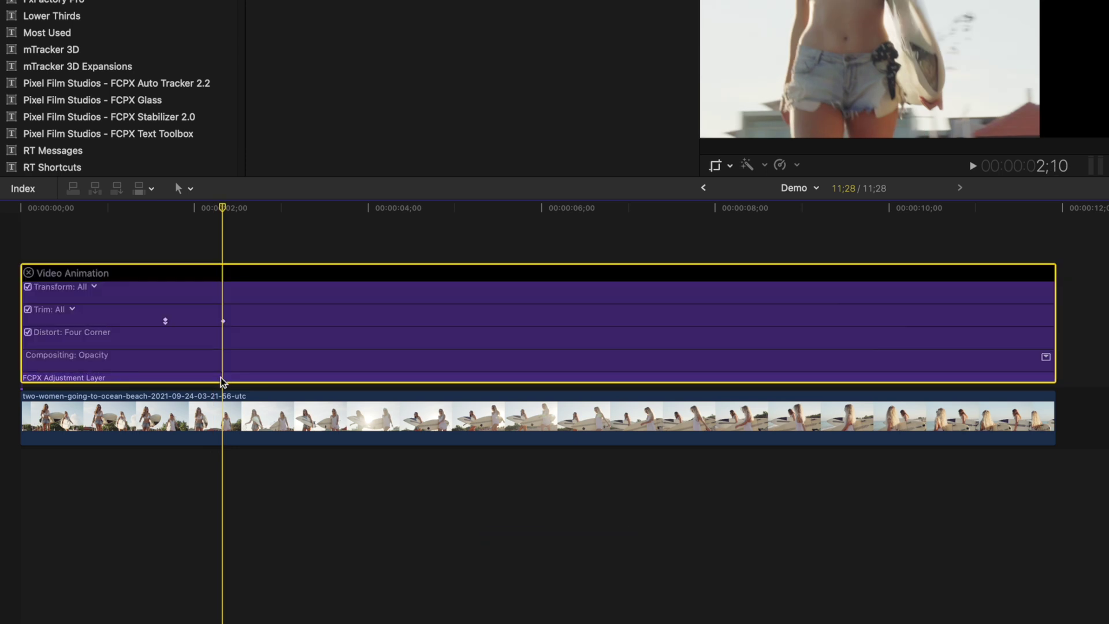
{"action": "left_click", "coordinate": [172, 241]}
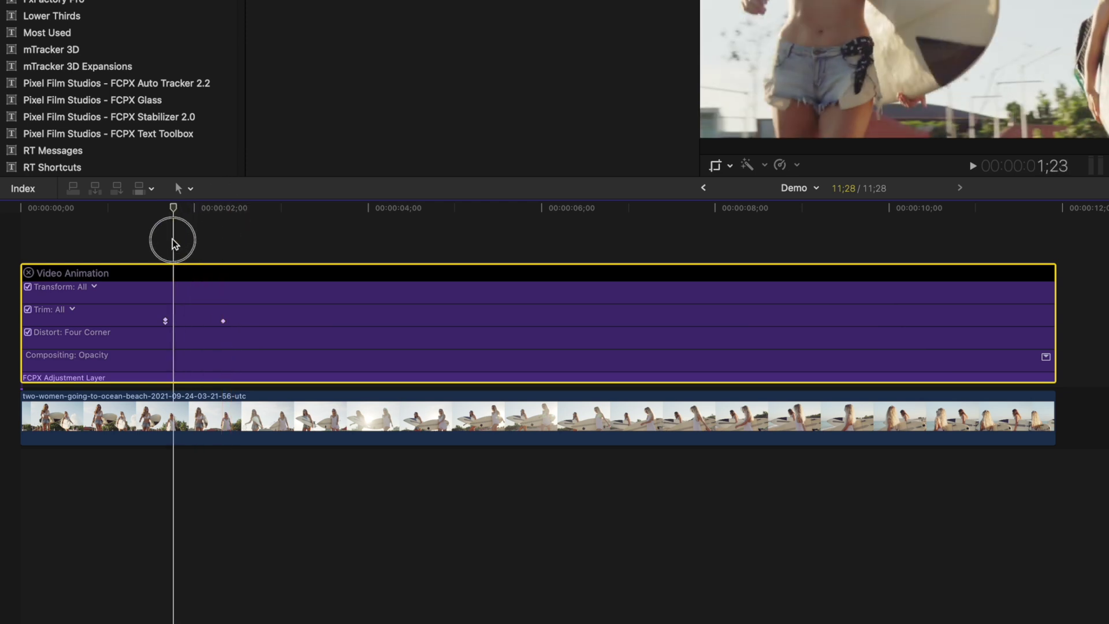
{"action": "key", "text": "alt+semicolon"}
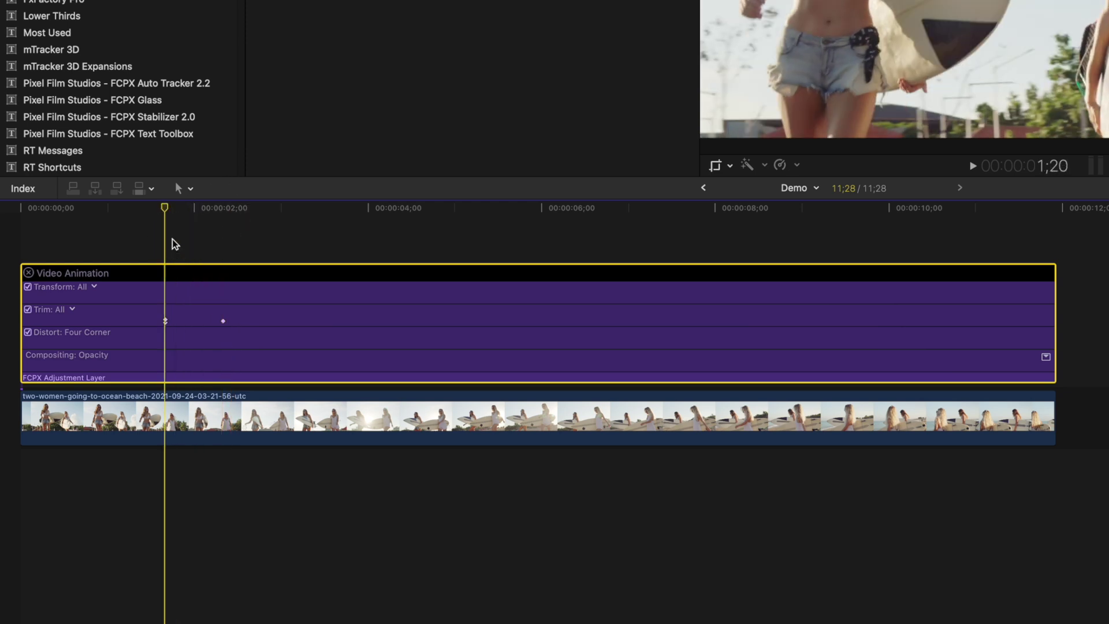
{"action": "left_click", "coordinate": [172, 432]}
{"action": "left_click", "coordinate": [731, 166]}
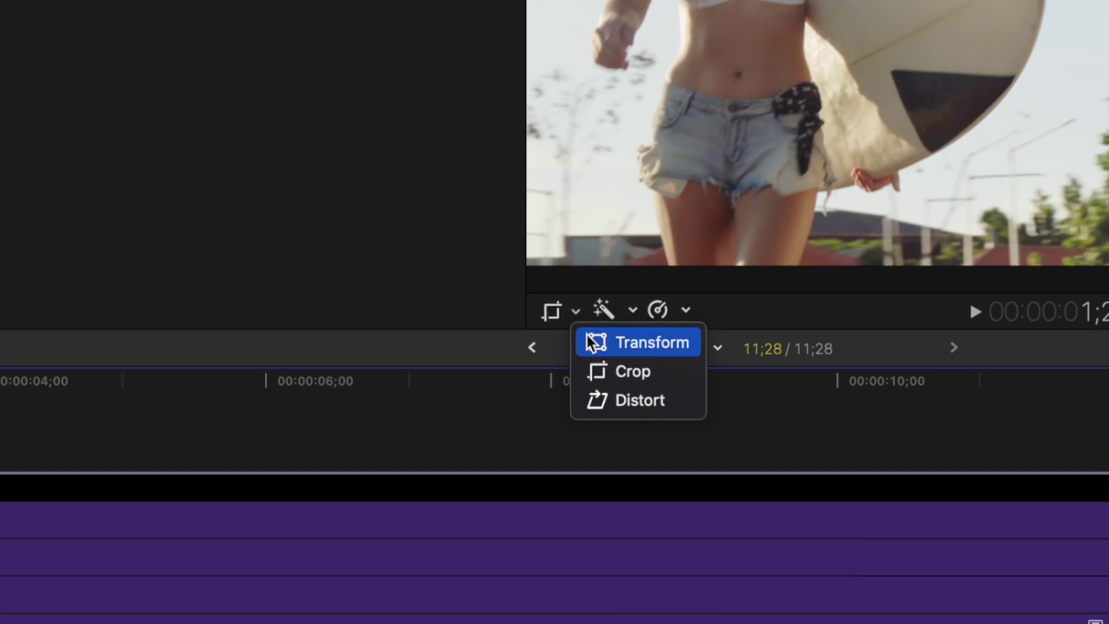
{"action": "left_click", "coordinate": [590, 342]}
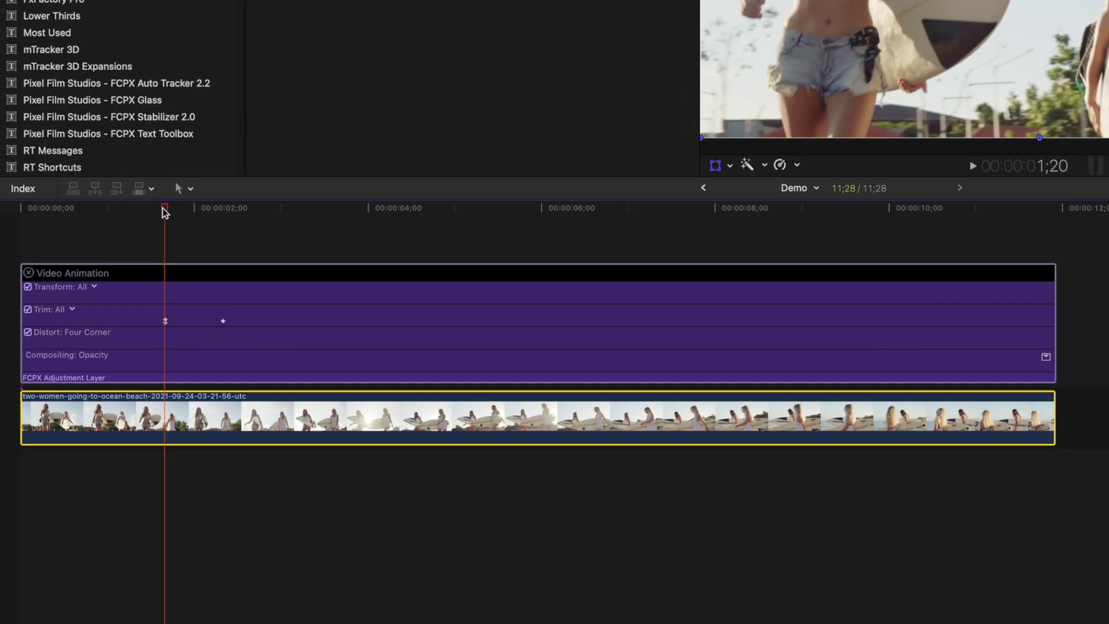
{"action": "left_click_drag", "start_coordinate": [163, 210], "coordinate": [223, 210]}
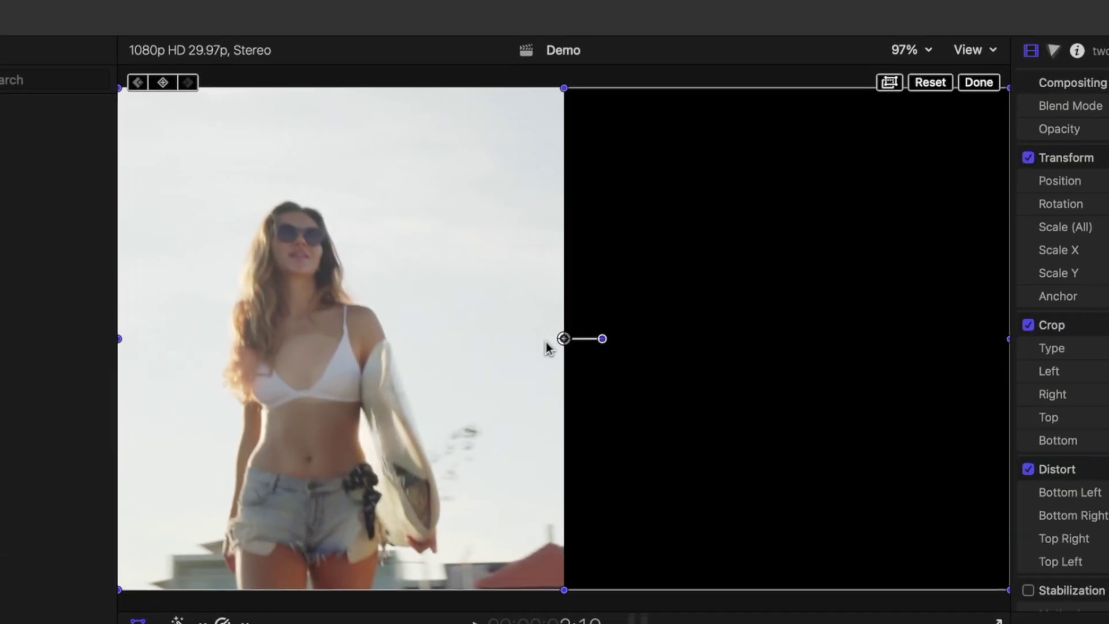
{"action": "left_click_drag", "start_coordinate": [562, 340], "coordinate": [159, 341]}
- Make both position keyframes linear and play back the split-screen animation
{"action": "right_click", "coordinate": [160, 341]}
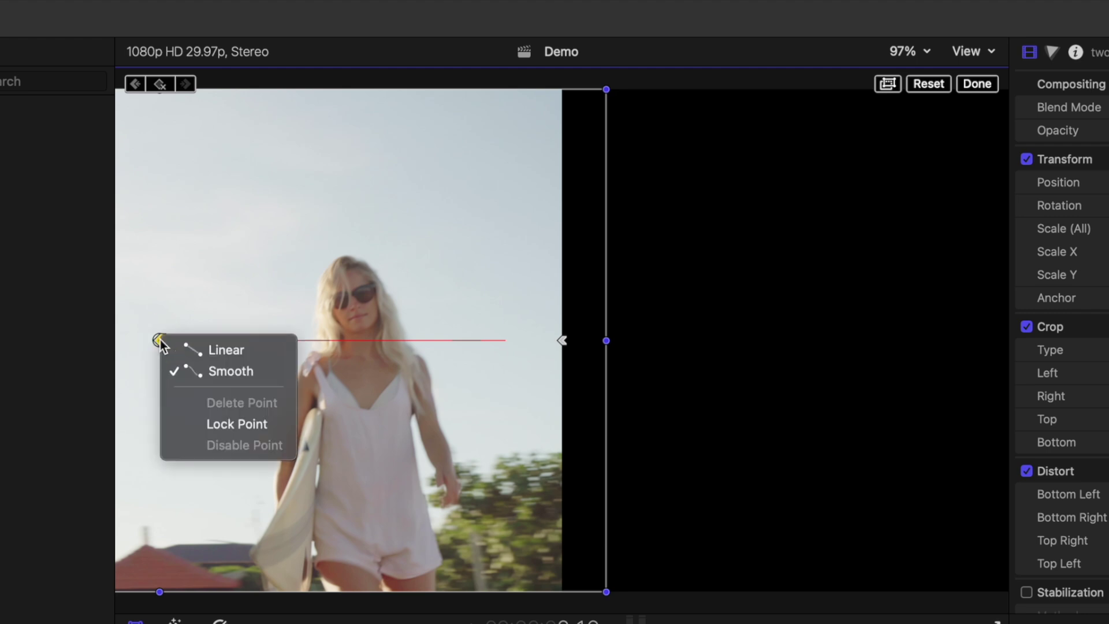
{"action": "left_click", "coordinate": [186, 349]}
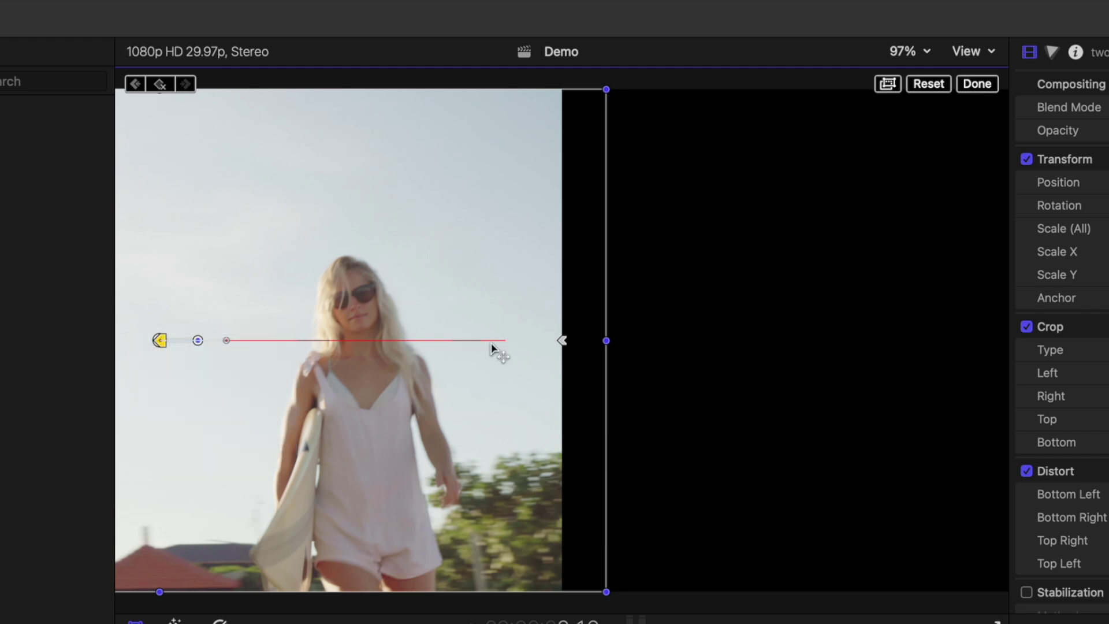
{"action": "right_click", "coordinate": [561, 342]}
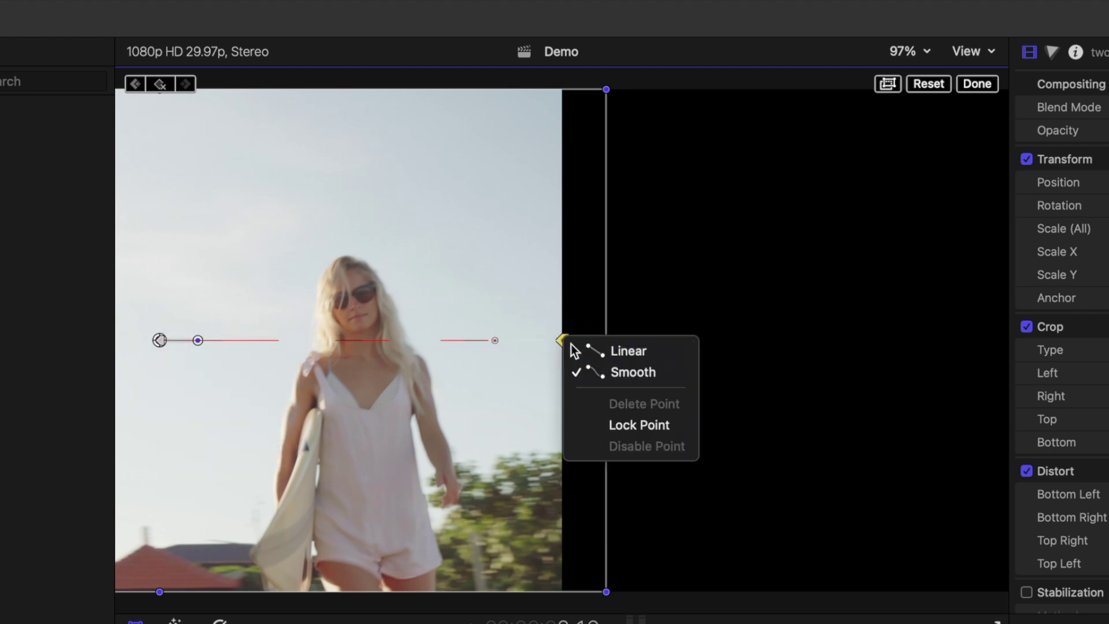
{"action": "left_click", "coordinate": [572, 349]}
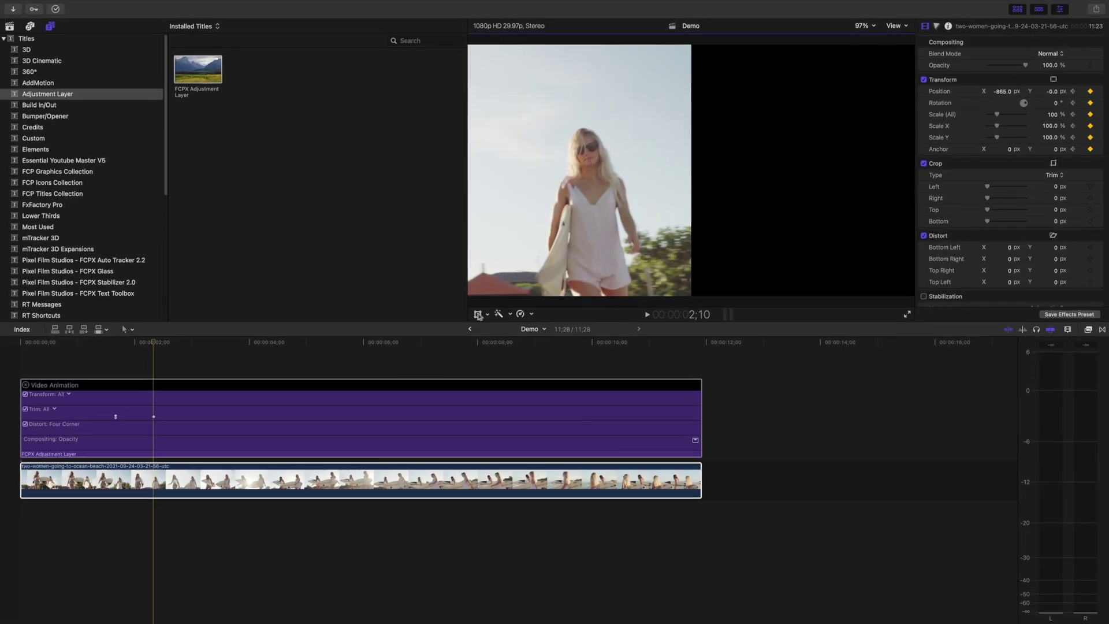
{"action": "key", "text": "space"}
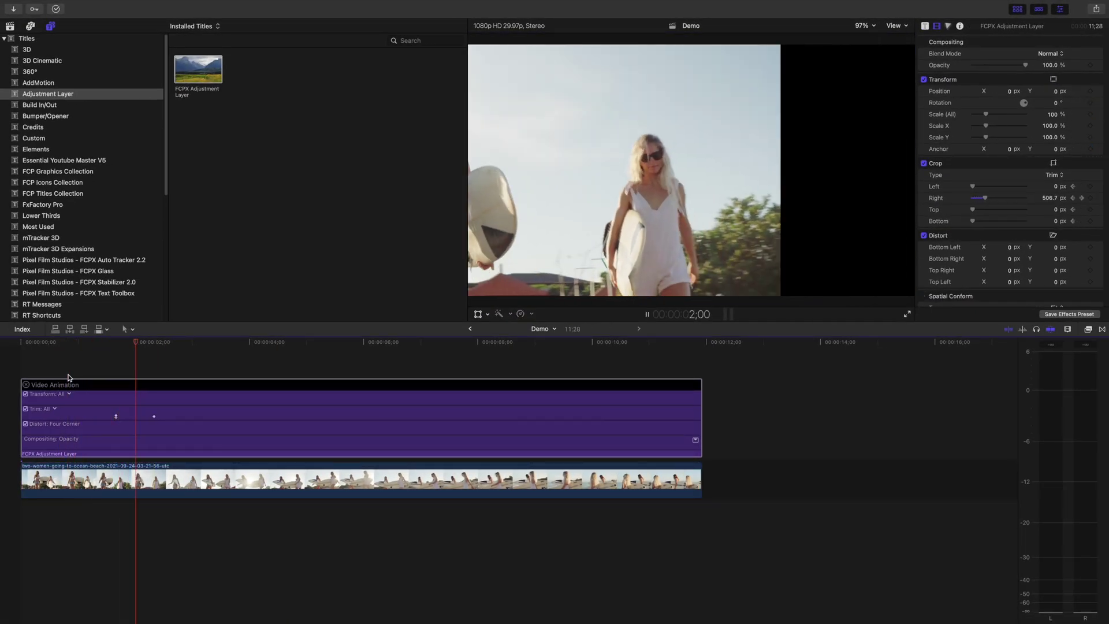
- Combine the adjustment layer and beach clip into a compound clip named 'Demo Clip'
{"action": "key", "text": "space"}
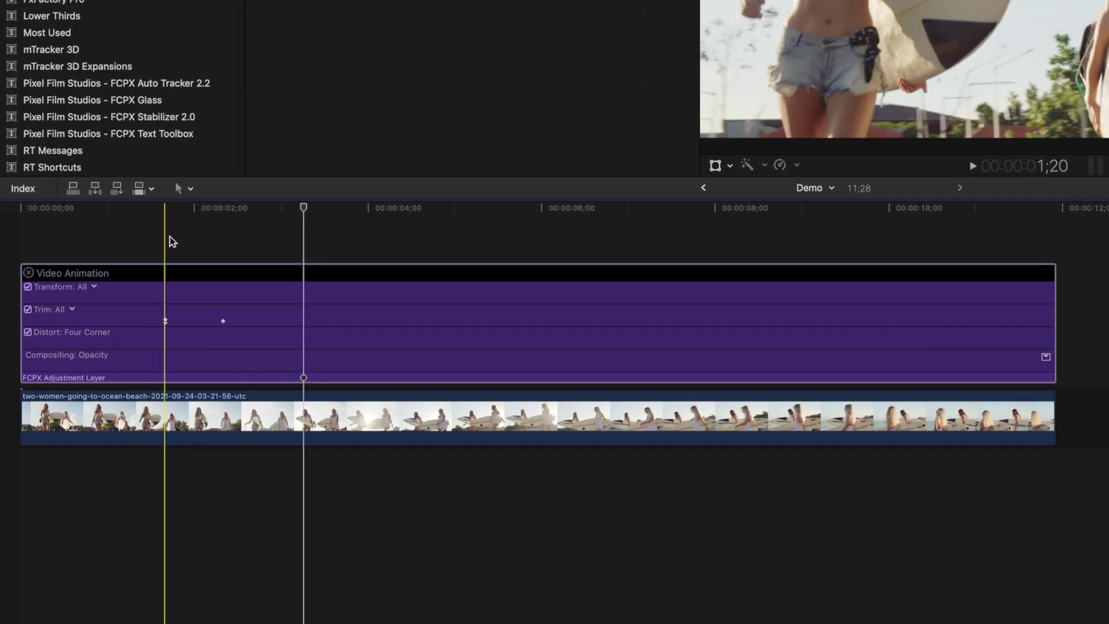
{"action": "left_click", "coordinate": [116, 365]}
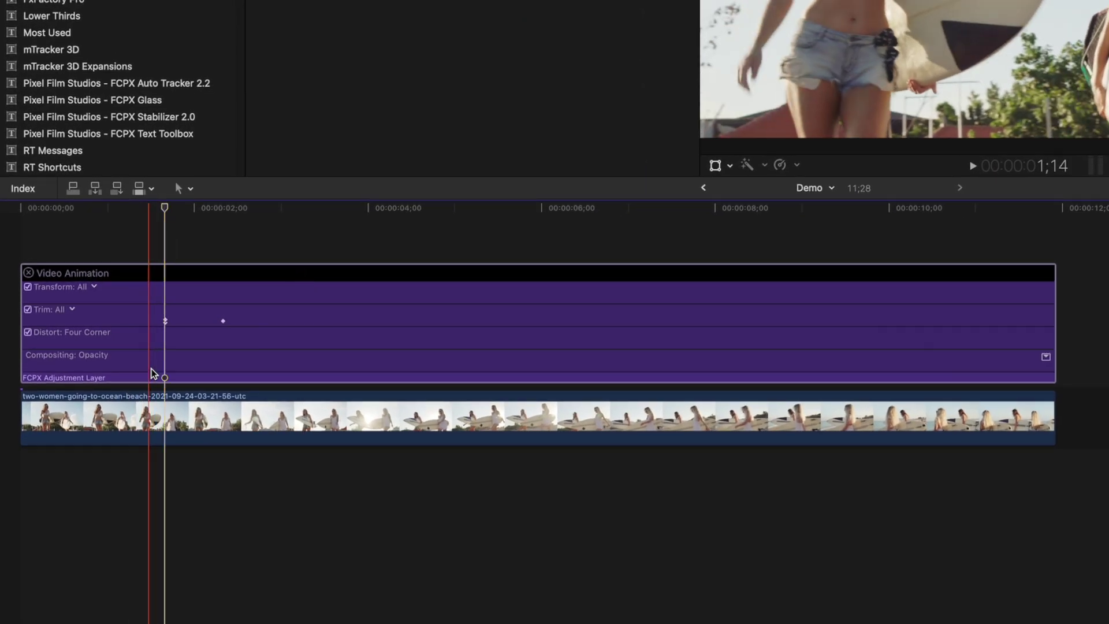
{"action": "left_click", "coordinate": [169, 373]}
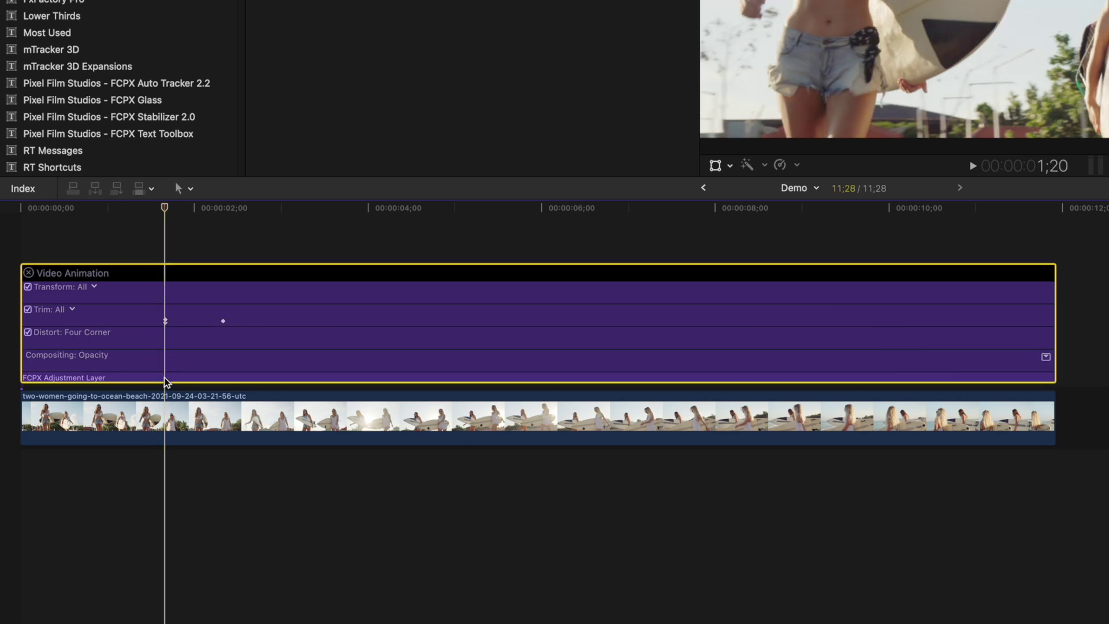
{"action": "left_click", "coordinate": [156, 412], "text": "super"}
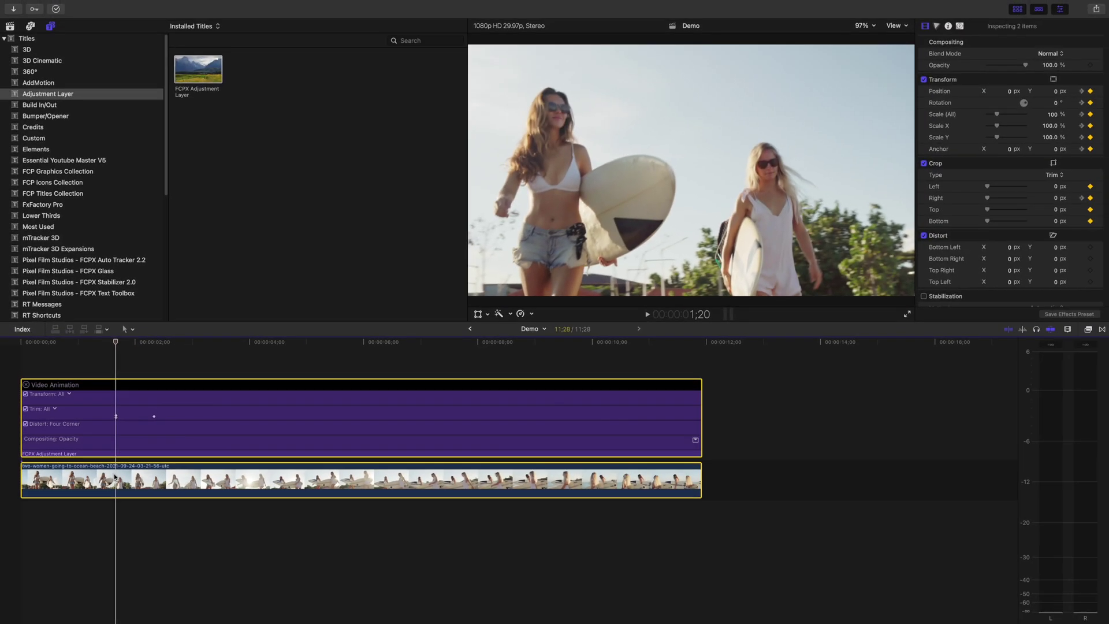
{"action": "key", "text": "alt+g"}
{"action": "type", "text": "Demo Clip"}
{"action": "key", "text": "Return"}
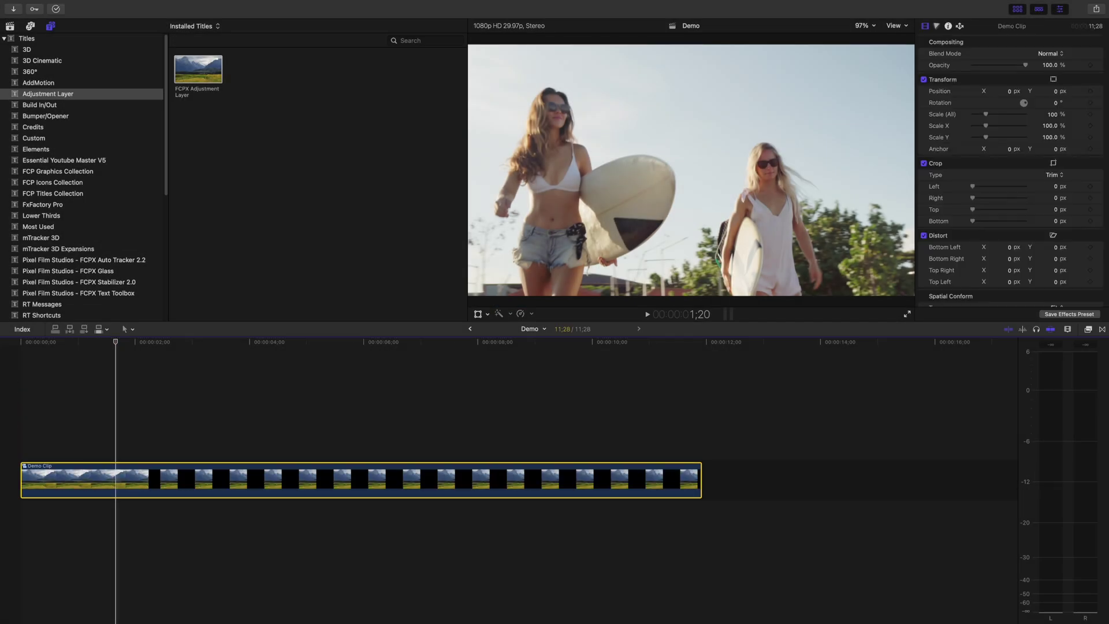
- Connect the female surfers clip above Demo Clip
{"action": "left_click", "coordinate": [10, 26]}
{"action": "left_click", "coordinate": [277, 81]}
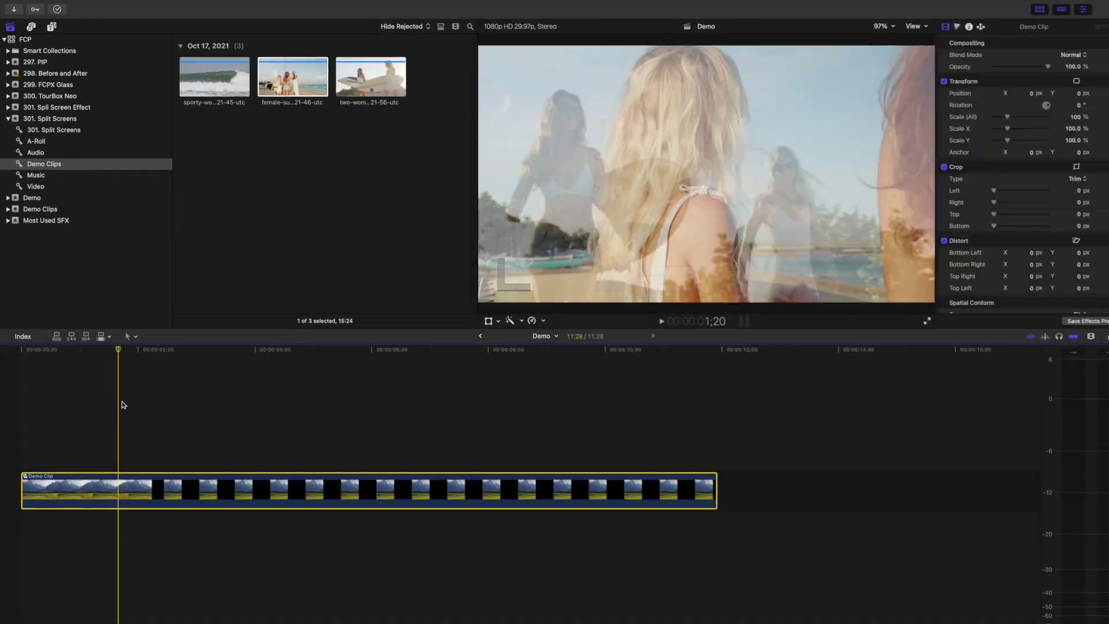
{"action": "key", "text": "q"}
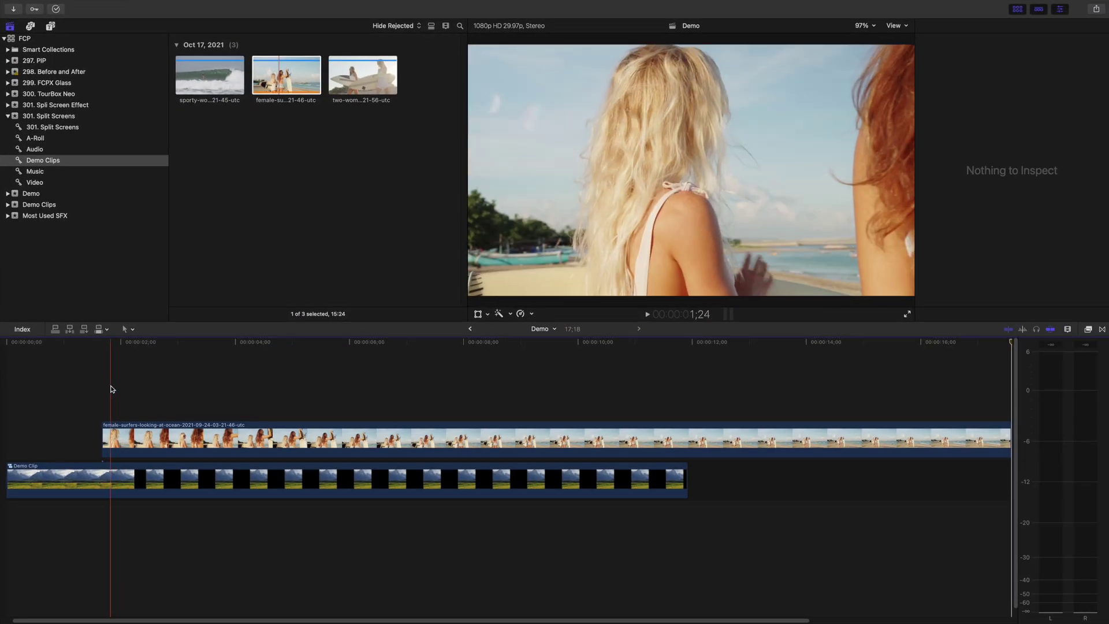
- Add an FCPX Adjustment Layer over the surfers clip, extend it to the clip's end, and enable cropping
{"action": "left_click", "coordinate": [51, 26]}
{"action": "left_click_drag", "start_coordinate": [204, 74], "coordinate": [105, 412]}
{"action": "left_click_drag", "start_coordinate": [195, 415], "coordinate": [678, 418]}
{"action": "scroll", "coordinate": [679, 416], "scroll_direction": "left", "scroll_amount": 10}
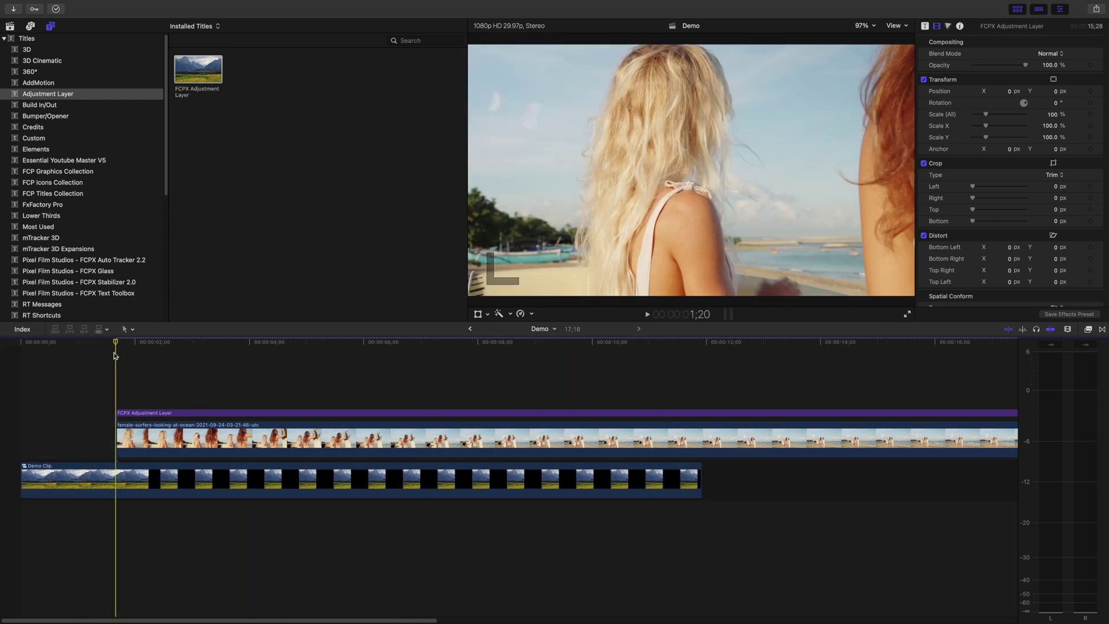
{"action": "left_click", "coordinate": [155, 413]}
{"action": "left_click", "coordinate": [478, 314]}
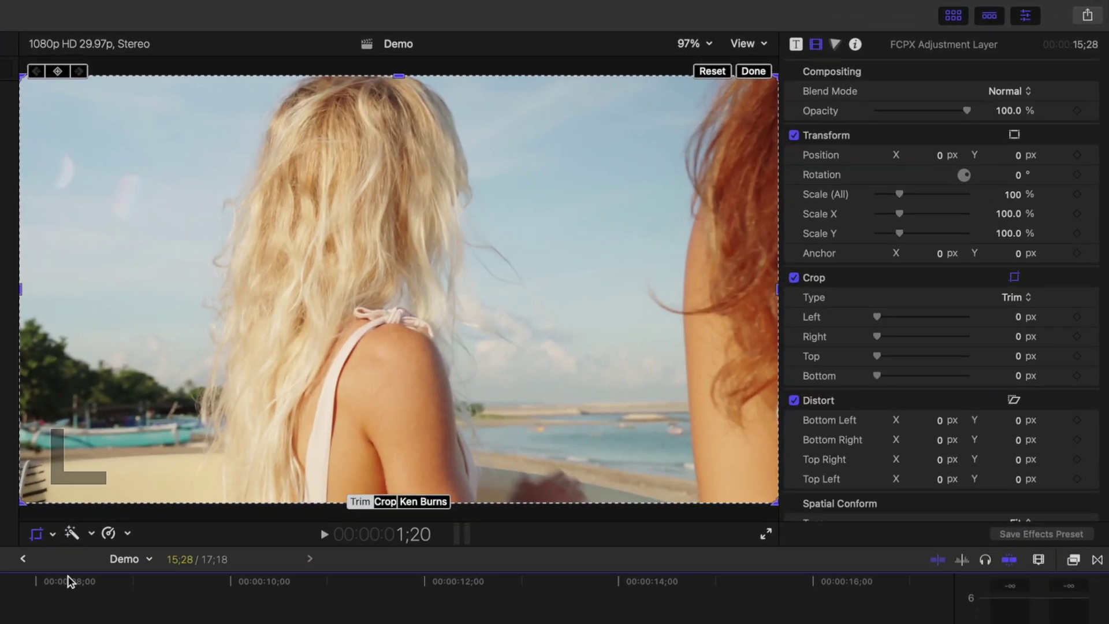
- Keyframe the adjustment layer's left crop from 1920 to 960 over 20 frames, ending at 2;10
{"action": "left_click", "coordinate": [1018, 318]}
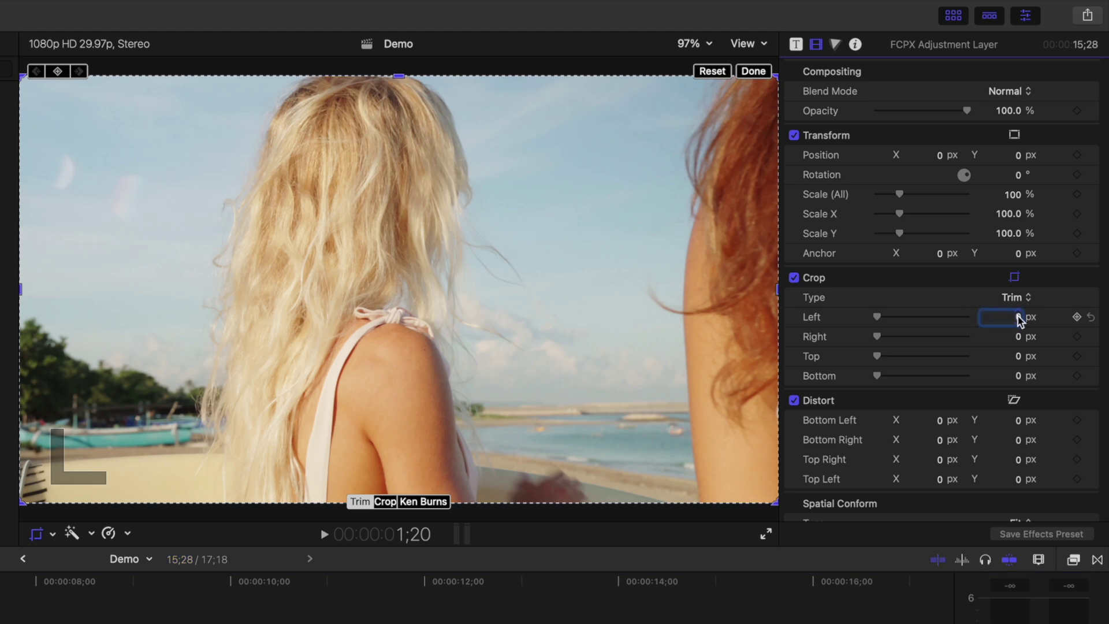
{"action": "type", "text": "1920"}
{"action": "key", "text": "Return"}
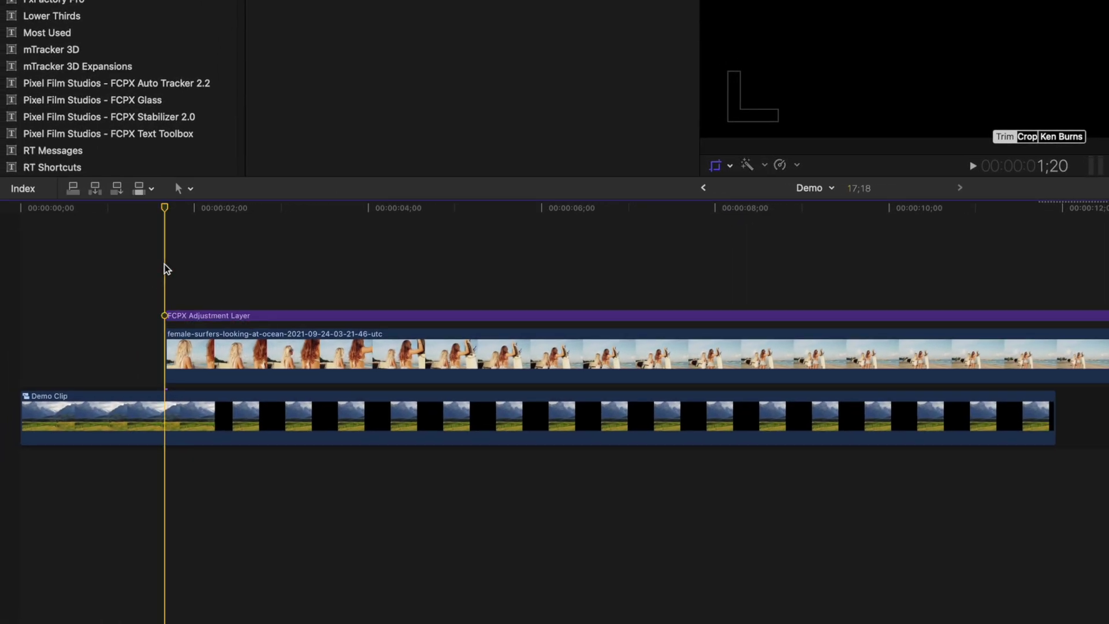
{"action": "key", "text": "shift+Right"}
{"action": "key", "text": "shift+Right"}
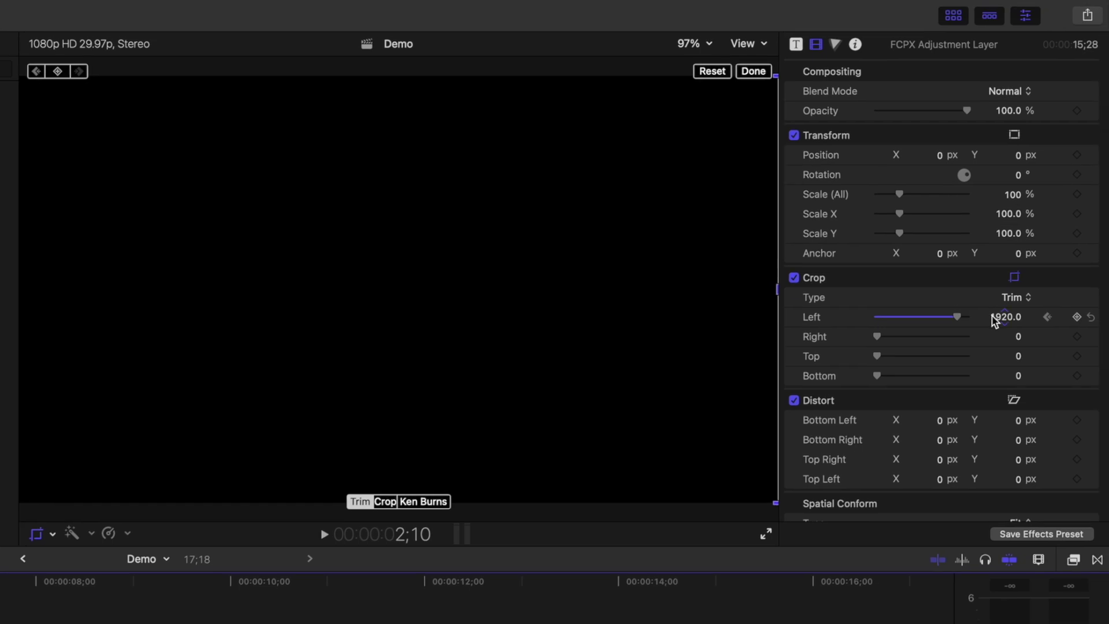
{"action": "left_click", "coordinate": [993, 315]}
{"action": "type", "text": "960"}
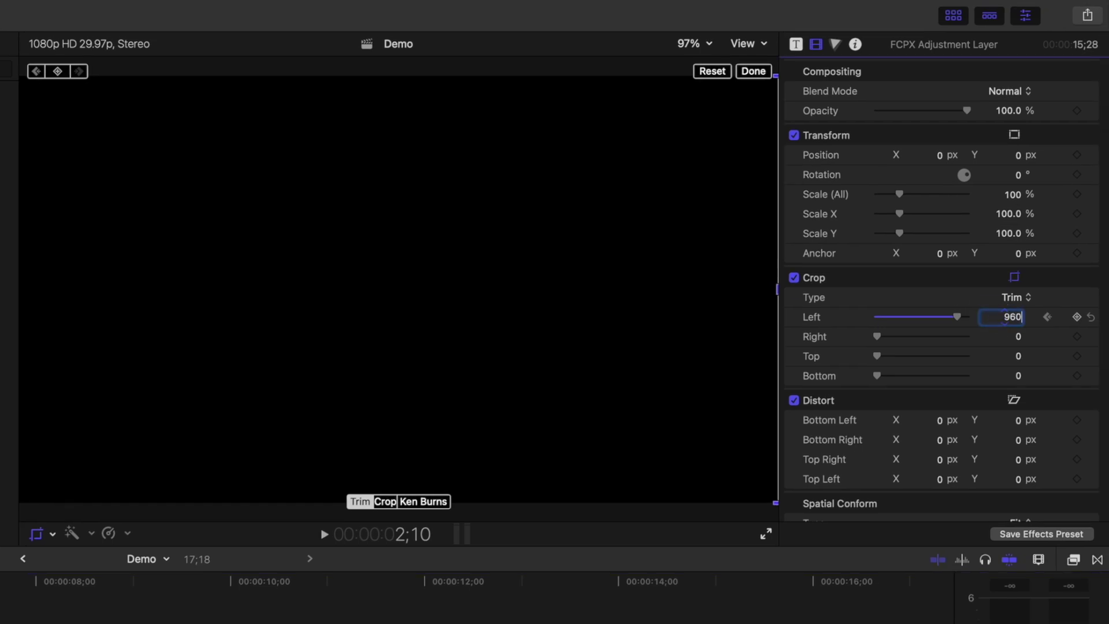
{"action": "key", "text": "Return"}
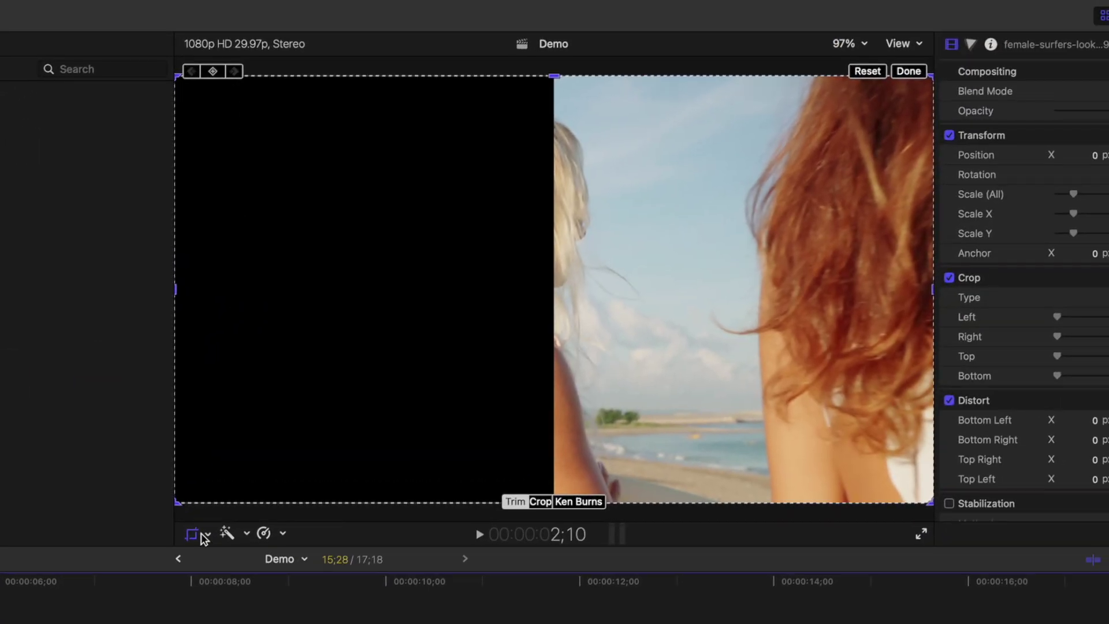
- Shift the female surfers clip 600 px right using on-screen Transform controls
{"action": "left_click", "coordinate": [722, 171]}
{"action": "left_click", "coordinate": [226, 556]}
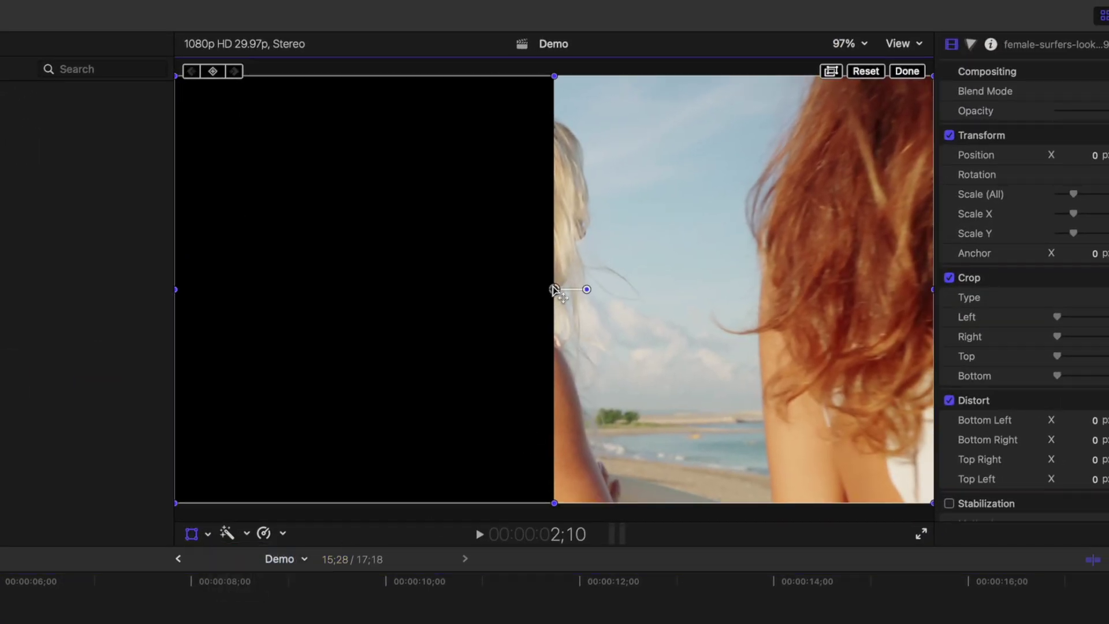
{"action": "left_click_drag", "start_coordinate": [553, 289], "coordinate": [792, 289]}
{"action": "left_click", "coordinate": [906, 72]}
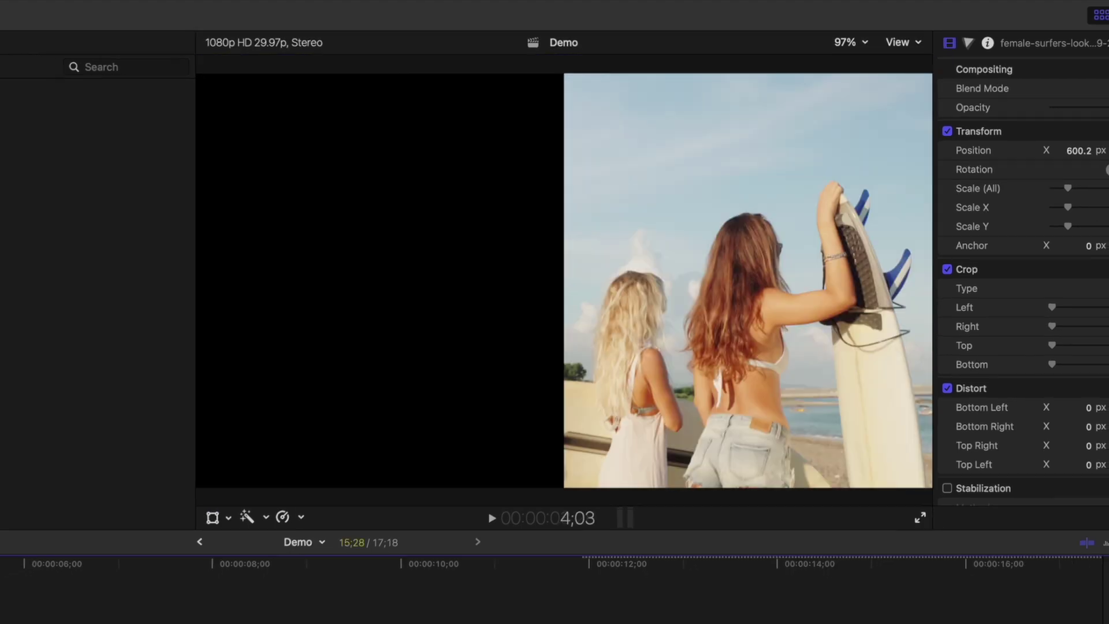
- Nest the surfers clip and its layer into 'Demo Clip 1' and connect the sporty-woman-surfing-wave clip at 3;18
{"action": "key", "text": "alt+g"}
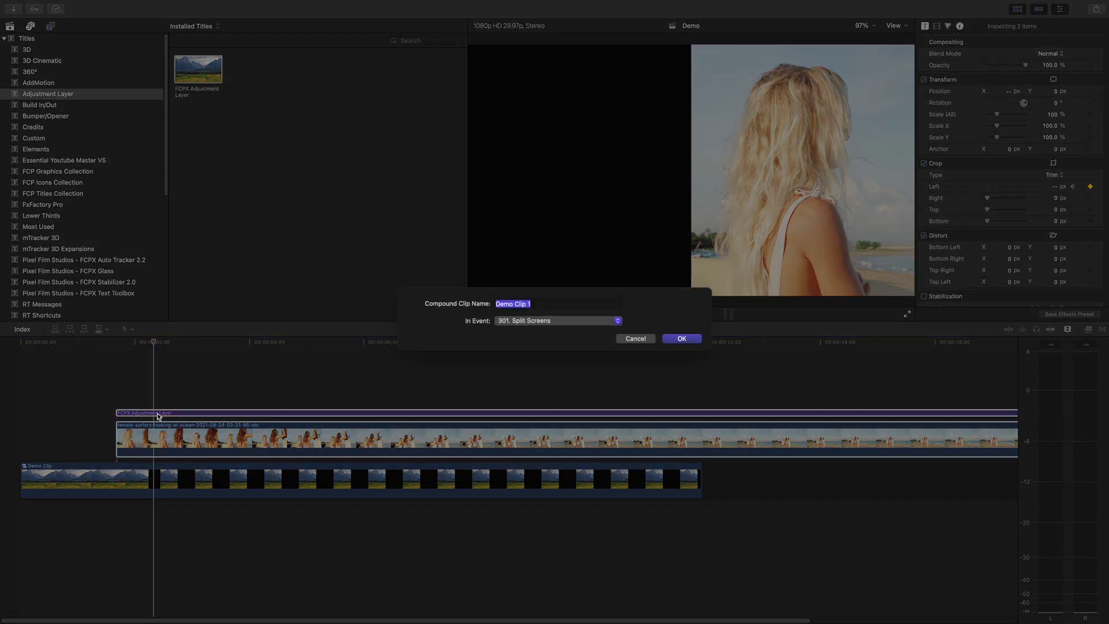
{"action": "key", "text": "Return"}
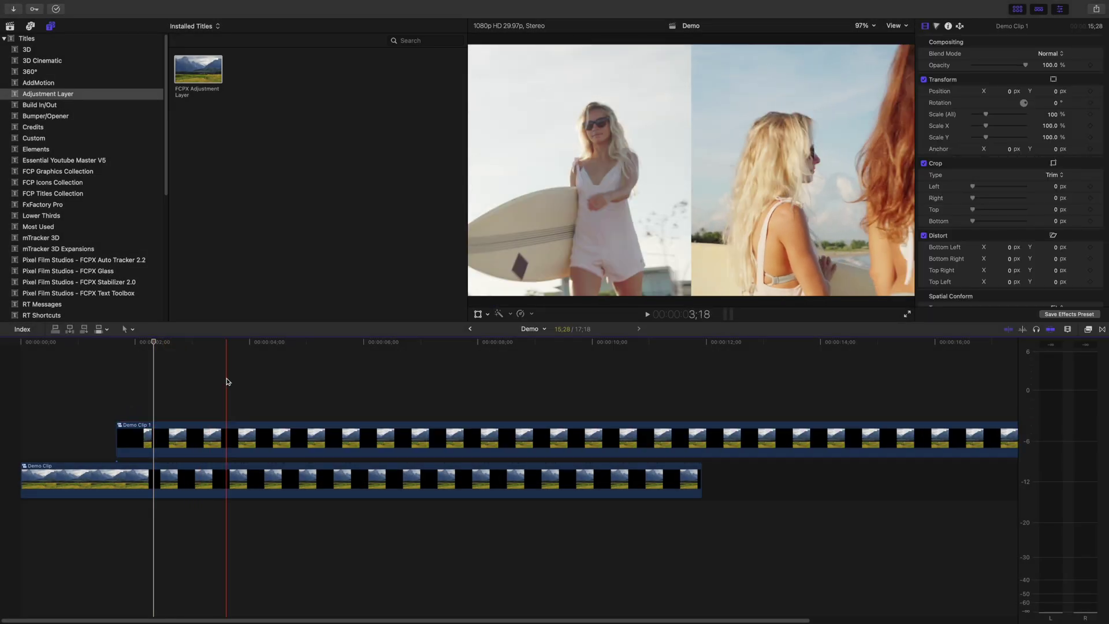
{"action": "left_click", "coordinate": [226, 399]}
{"action": "key", "text": "super+1"}
{"action": "left_click", "coordinate": [196, 75]}
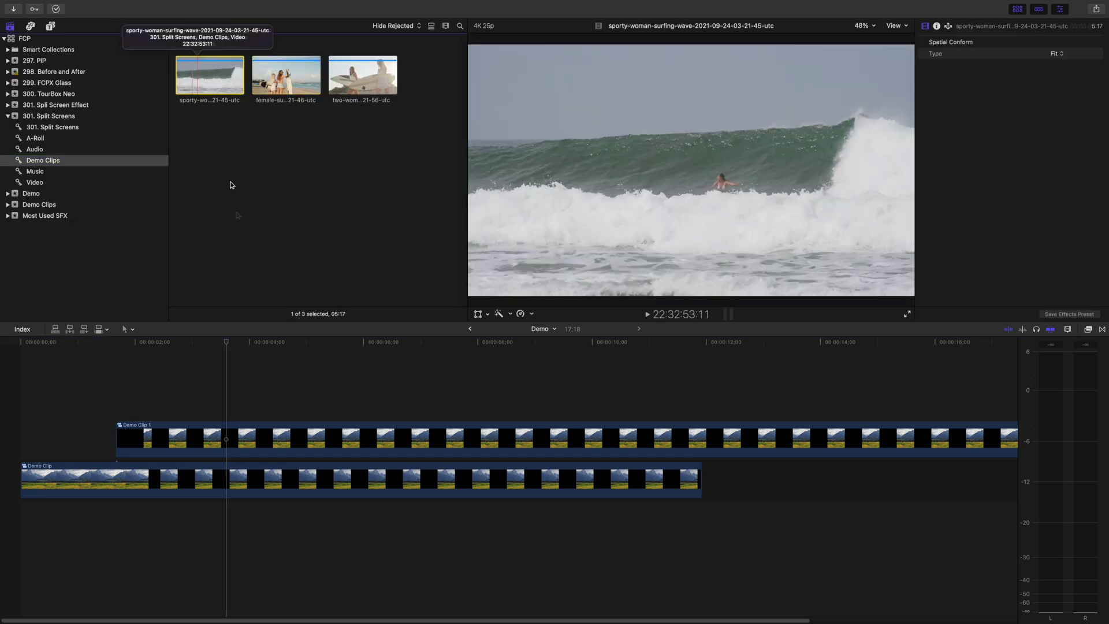
{"action": "key", "text": "q"}
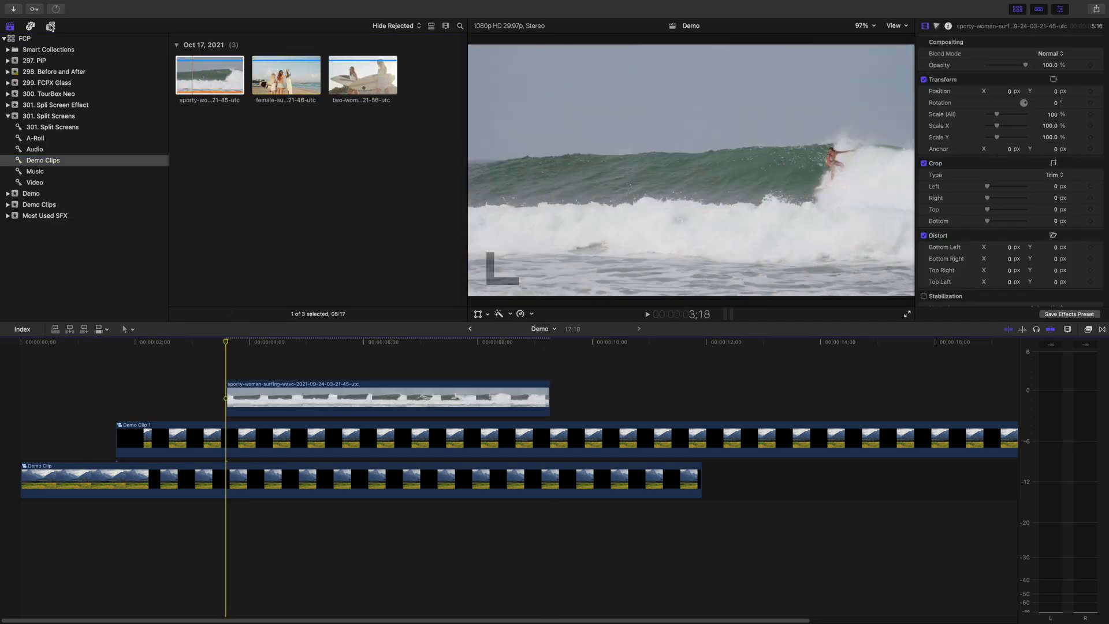
- Connect an FCPX Adjustment Layer above the surfing-wave clip
{"action": "left_click", "coordinate": [51, 26]}
{"action": "left_click", "coordinate": [198, 70]}
{"action": "left_click", "coordinate": [317, 398]}
{"action": "key", "text": "q"}
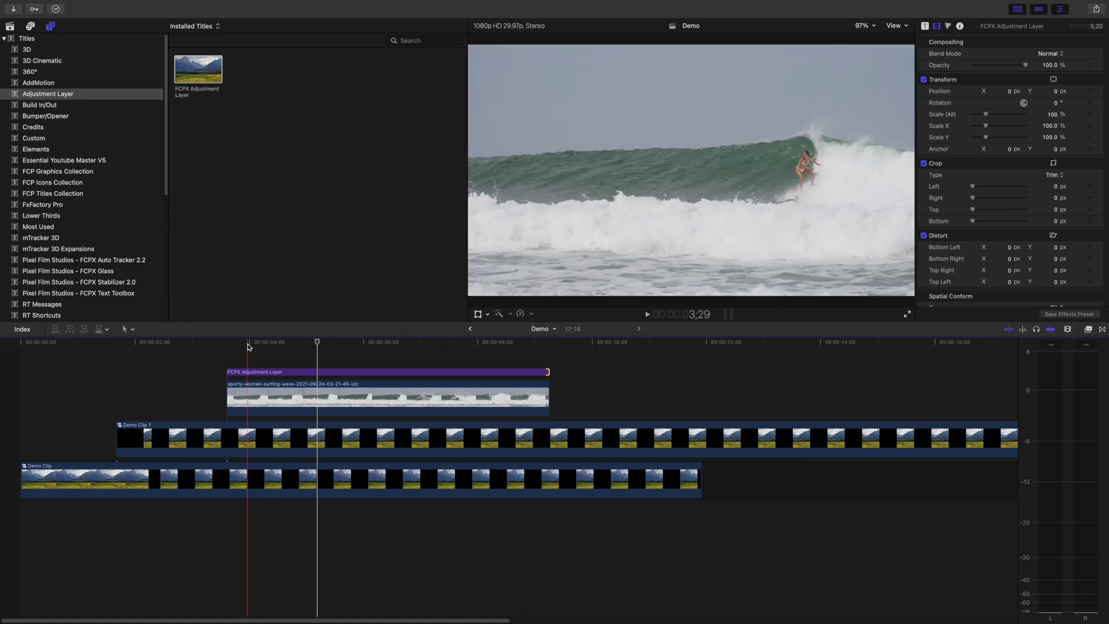
{"action": "left_click", "coordinate": [227, 354]}
- Keyframe the new adjustment layer's bottom crop at 1080 at 3;18
{"action": "left_click", "coordinate": [273, 374]}
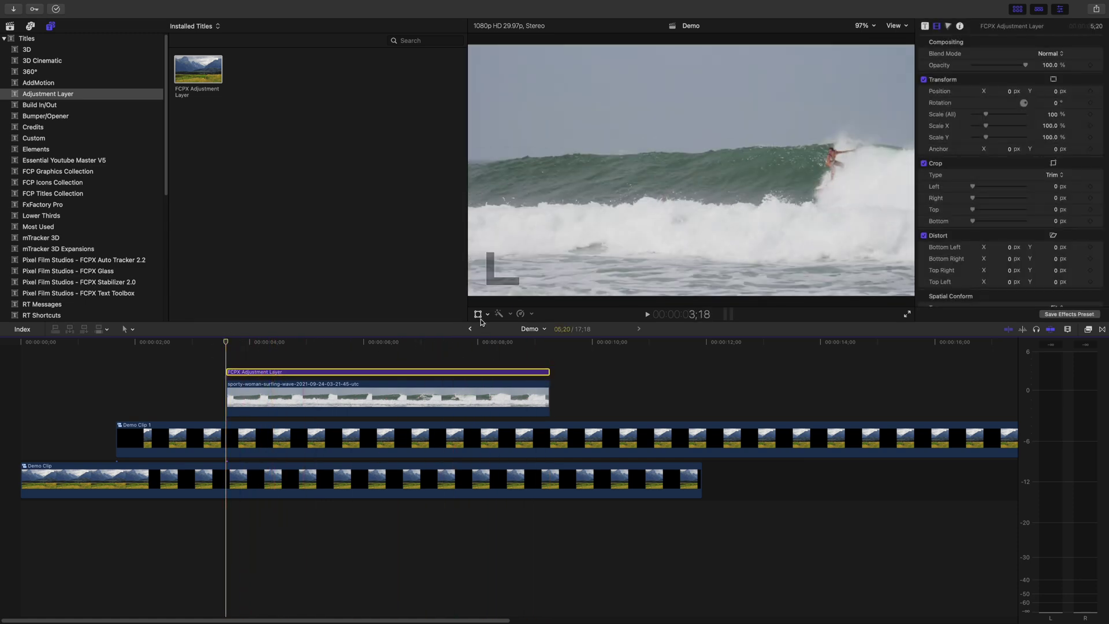
{"action": "left_click", "coordinate": [504, 338]}
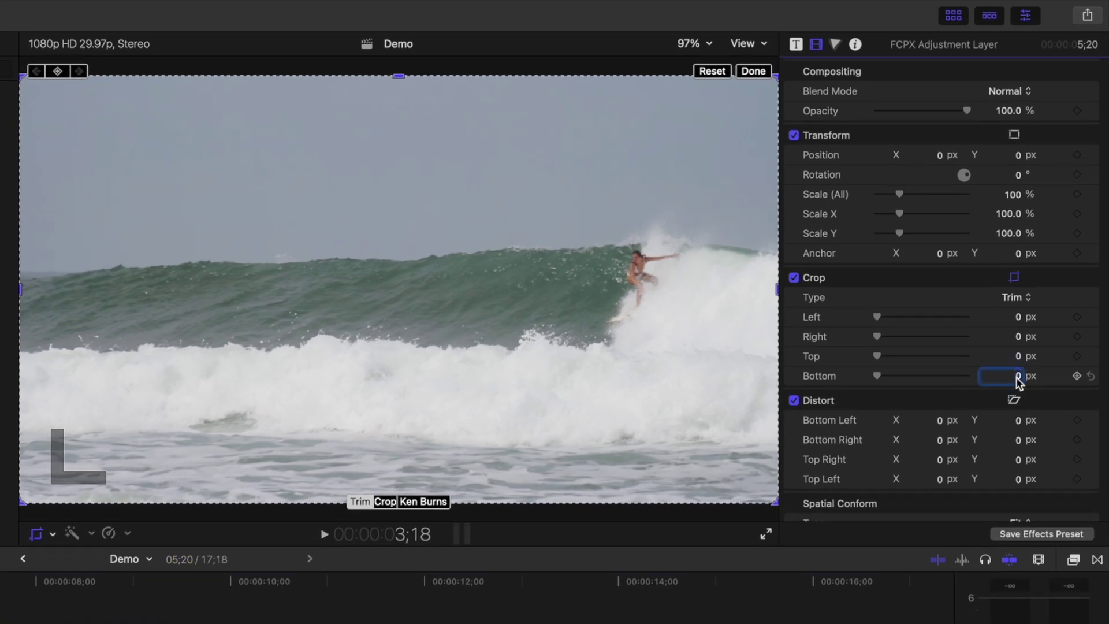
{"action": "type", "text": "1080"}
{"action": "key", "text": "Return"}
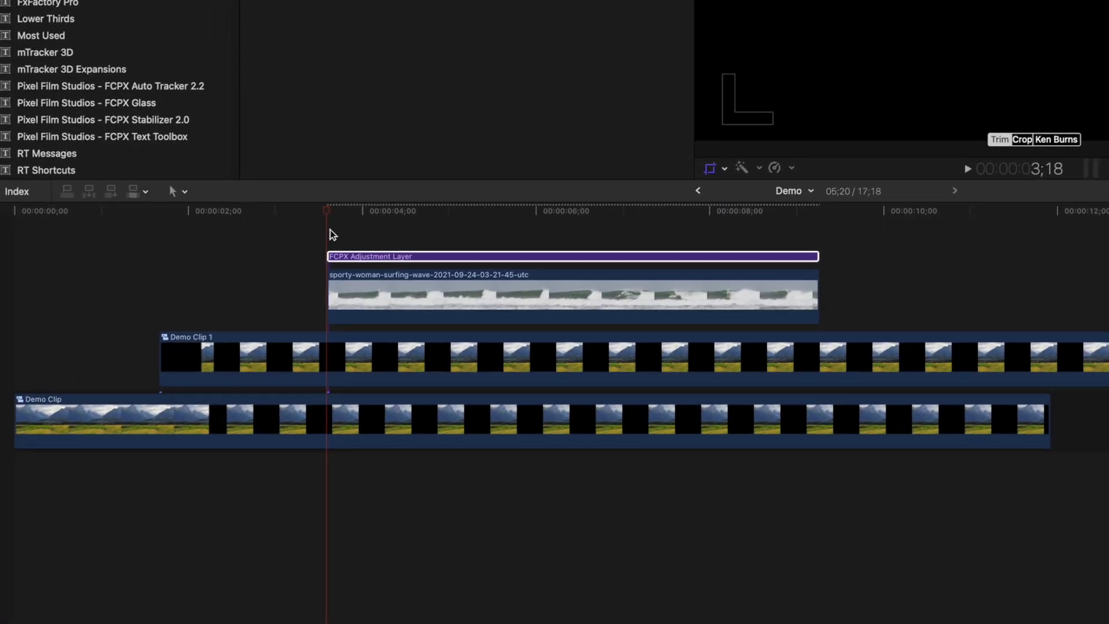
- At 4;08, set the bottom crop to 540 and raise the surfing-wave clip into the top half
{"action": "left_click", "coordinate": [332, 229]}
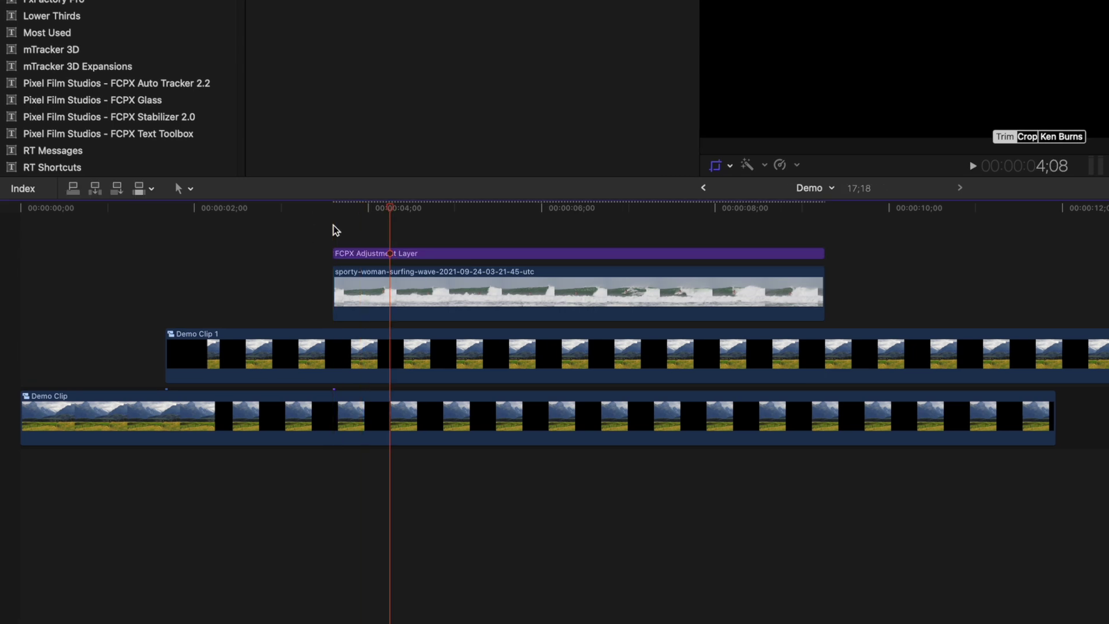
{"action": "left_click", "coordinate": [347, 253]}
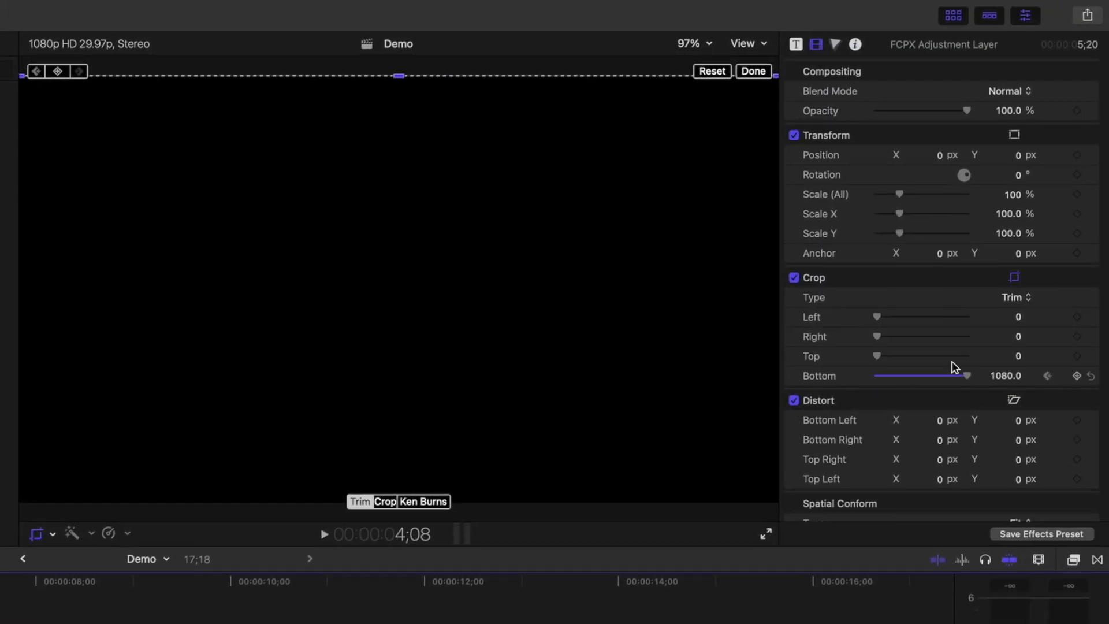
{"action": "left_click", "coordinate": [1012, 376]}
{"action": "type", "text": "54"}
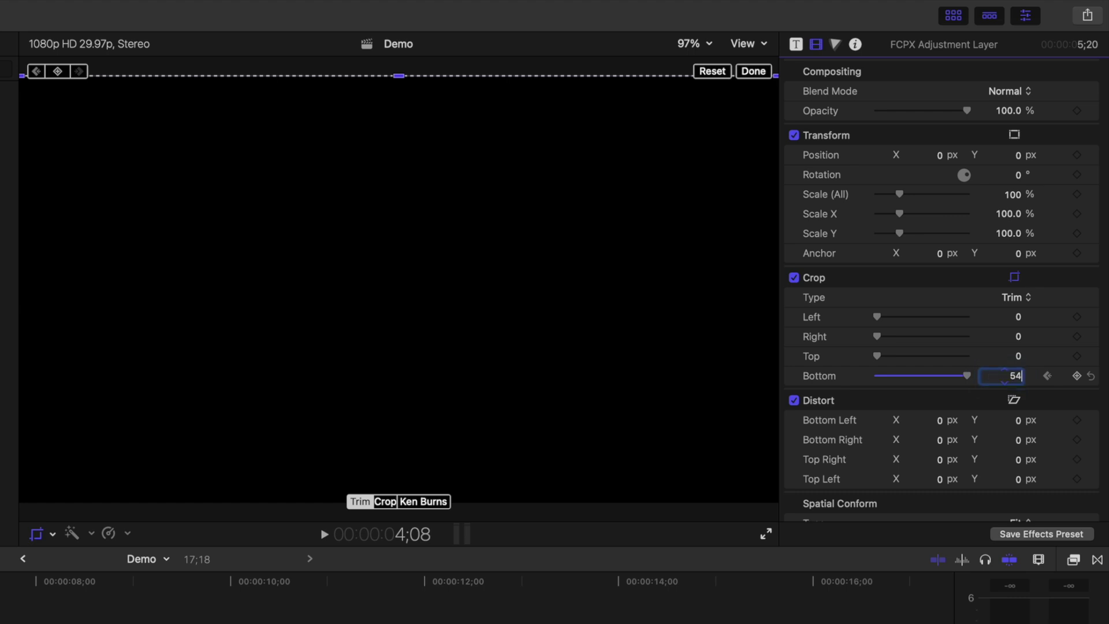
{"action": "type", "text": "0"}
{"action": "key", "text": "Return"}
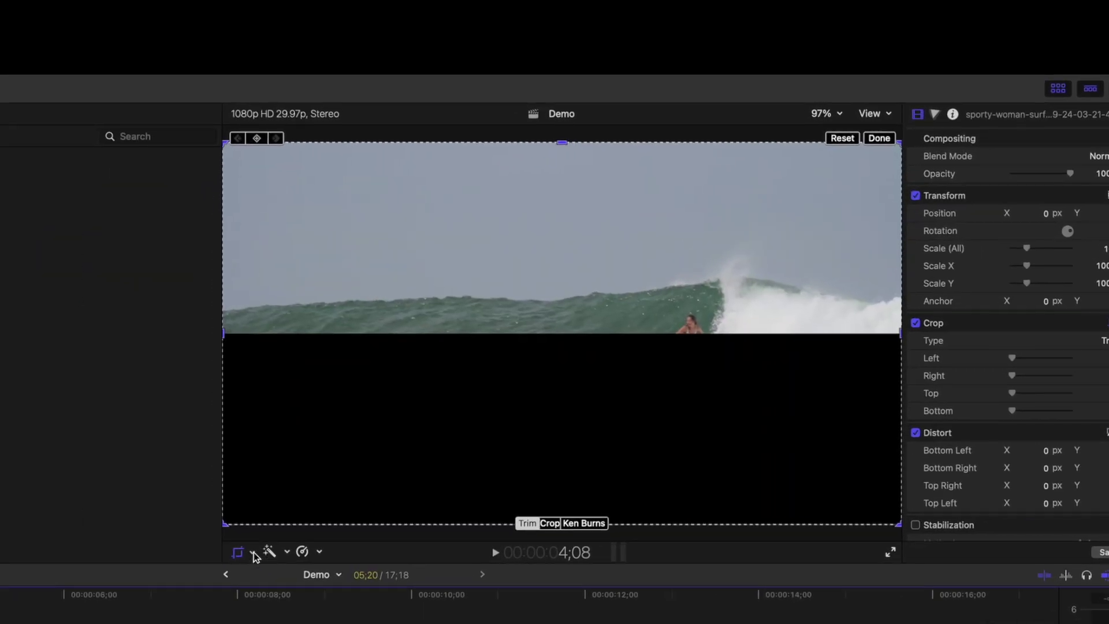
{"action": "left_click_drag", "start_coordinate": [399, 290], "coordinate": [394, 199]}
{"action": "left_click_drag", "start_coordinate": [556, 253], "coordinate": [564, 247]}
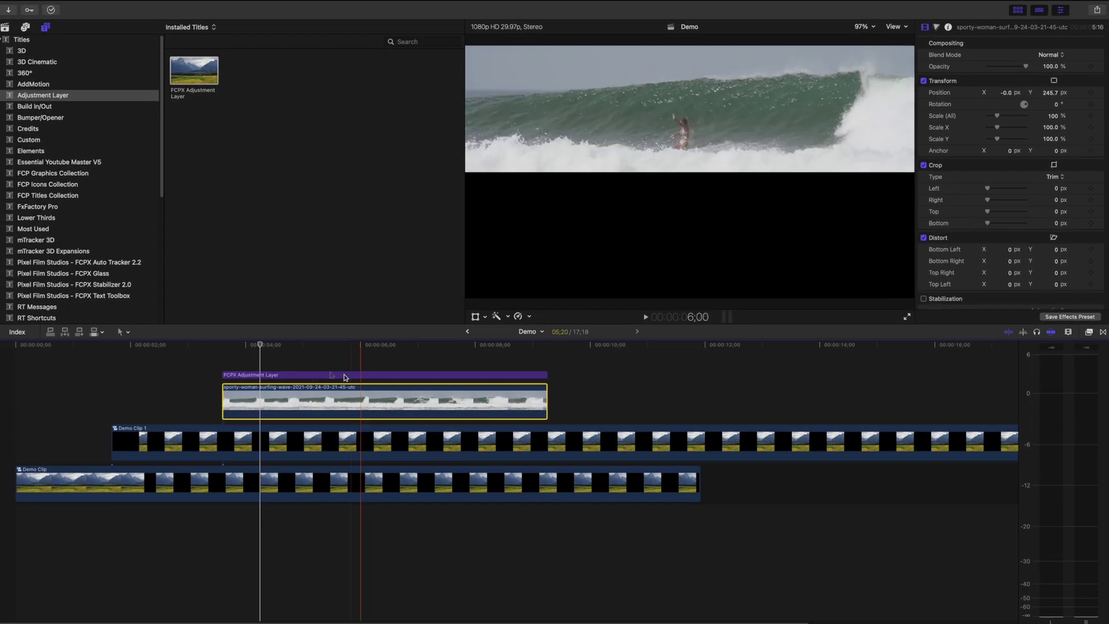
- Combine the surfing-wave clip and its adjustment layer into compound clip 'Demo Clip 2'
{"action": "left_click", "coordinate": [345, 376], "text": "super"}
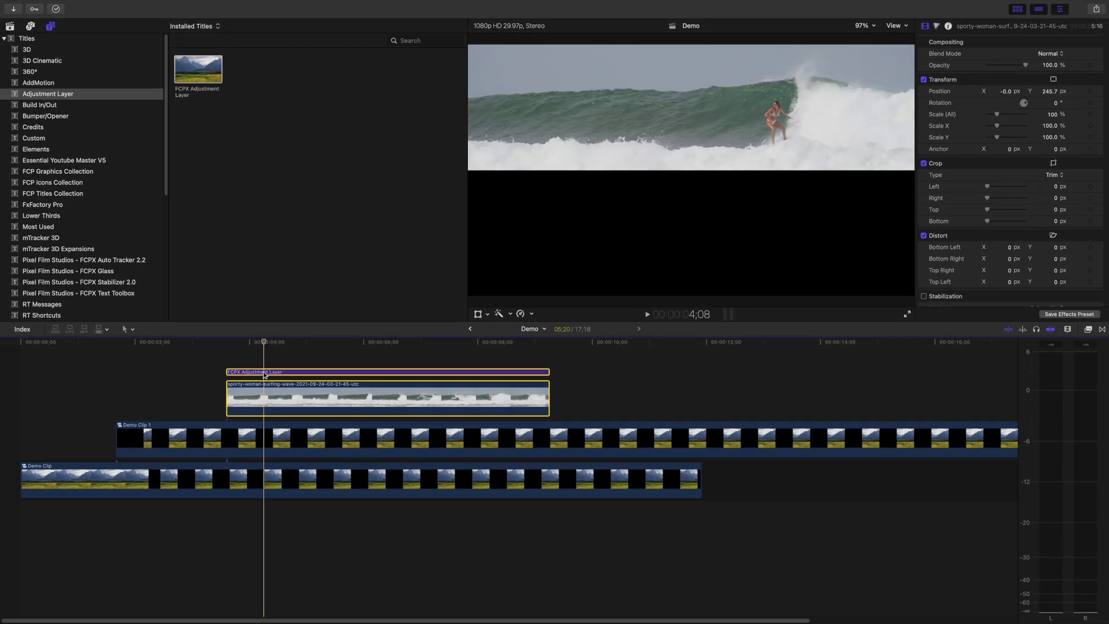
{"action": "key", "text": "alt+g"}
{"action": "key", "text": "Return"}
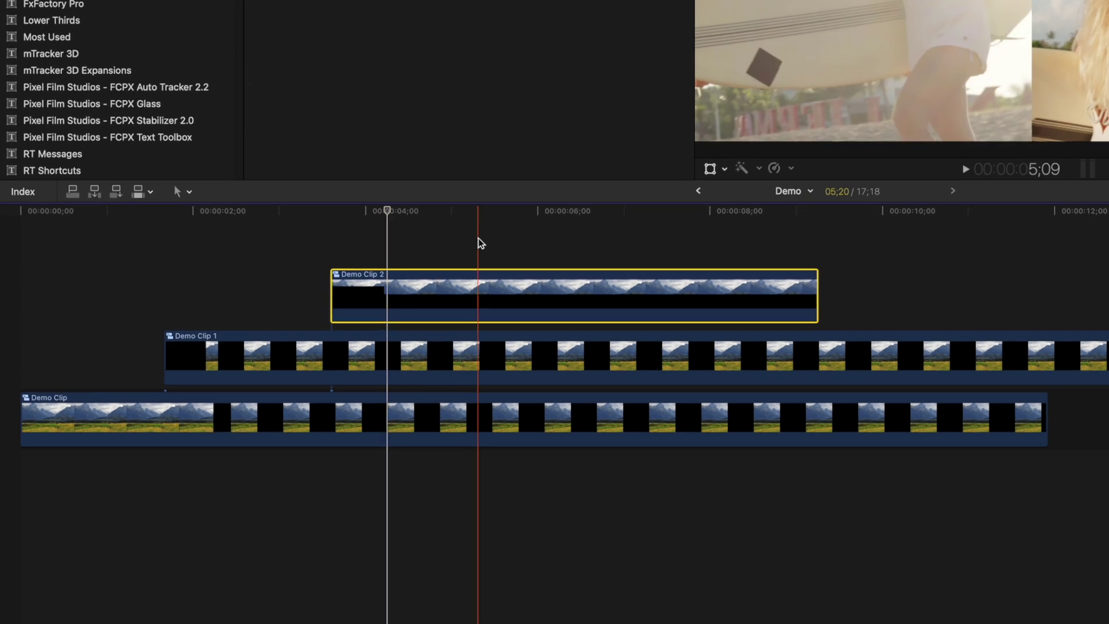
- Open the Demo Clip compound clip at 3;18 and preview its adjustment layer up to 4;08
{"action": "left_click", "coordinate": [227, 347]}
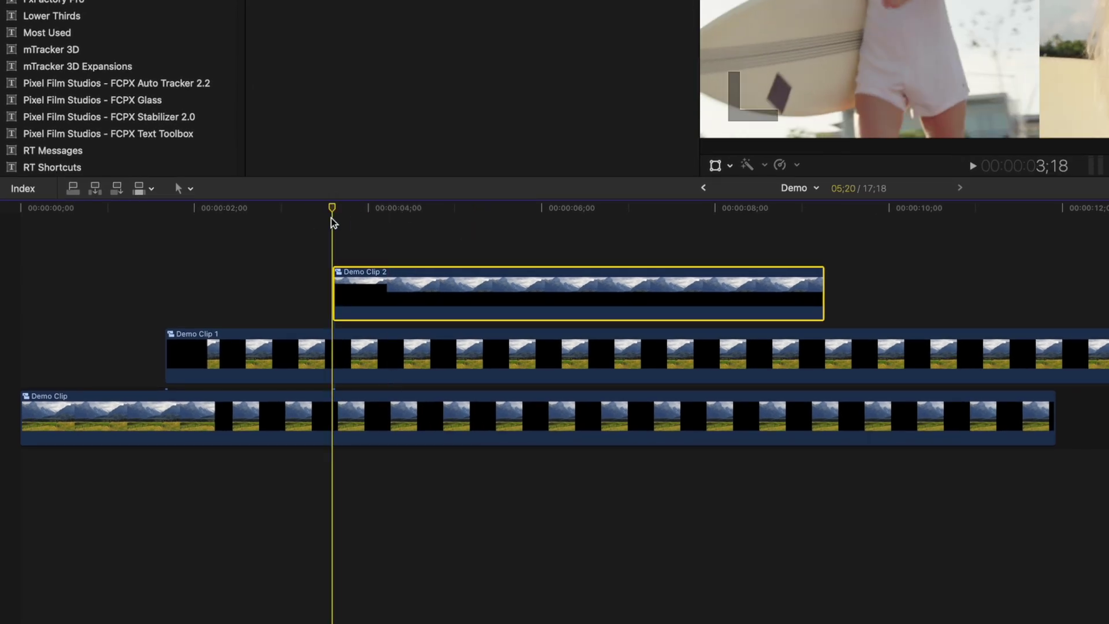
{"action": "double_click", "coordinate": [330, 407]}
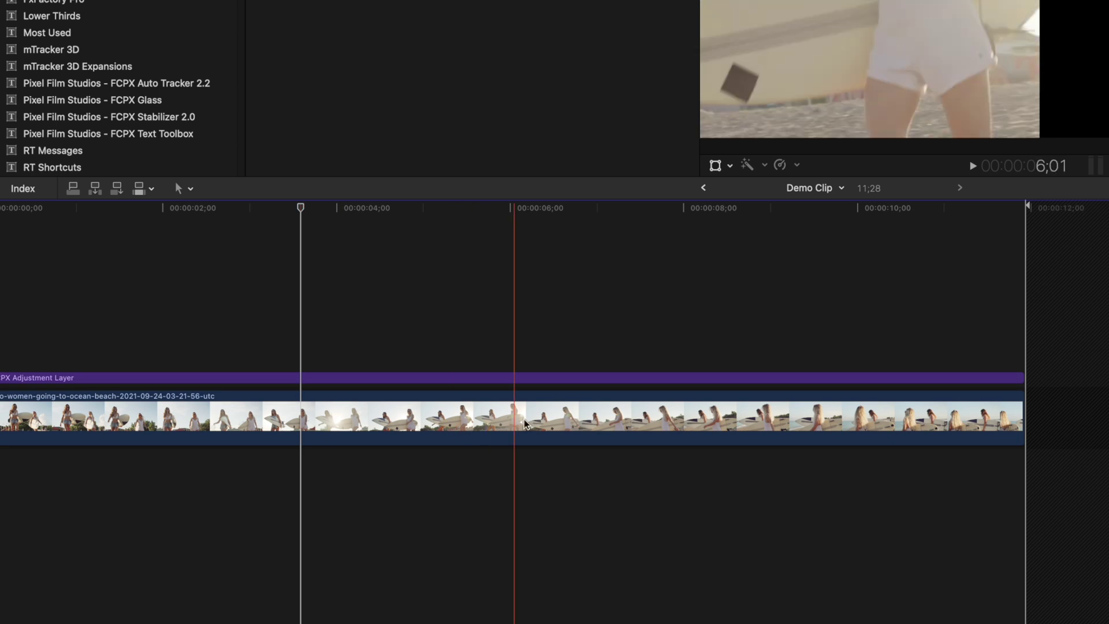
{"action": "left_click", "coordinate": [300, 379]}
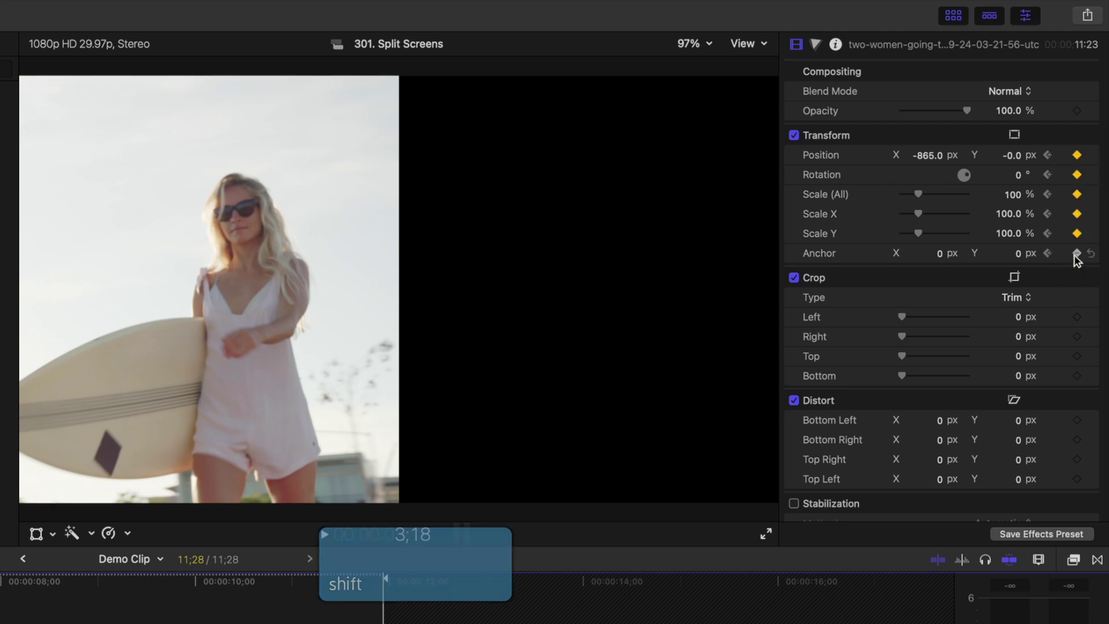
{"action": "key", "text": "shift+space"}
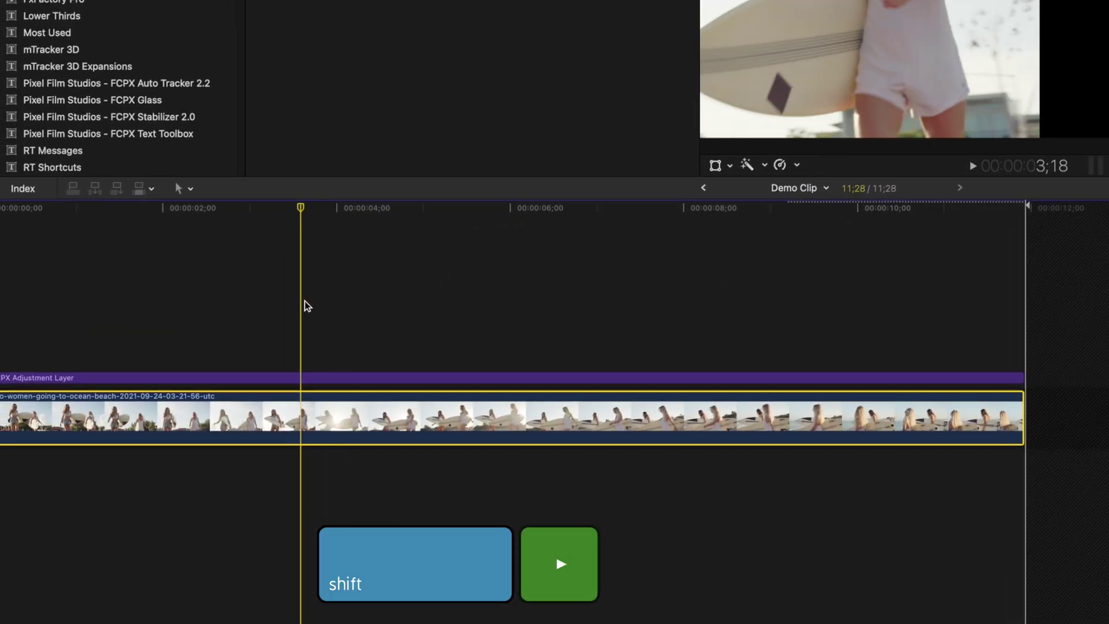
{"action": "key", "text": "shift+space"}
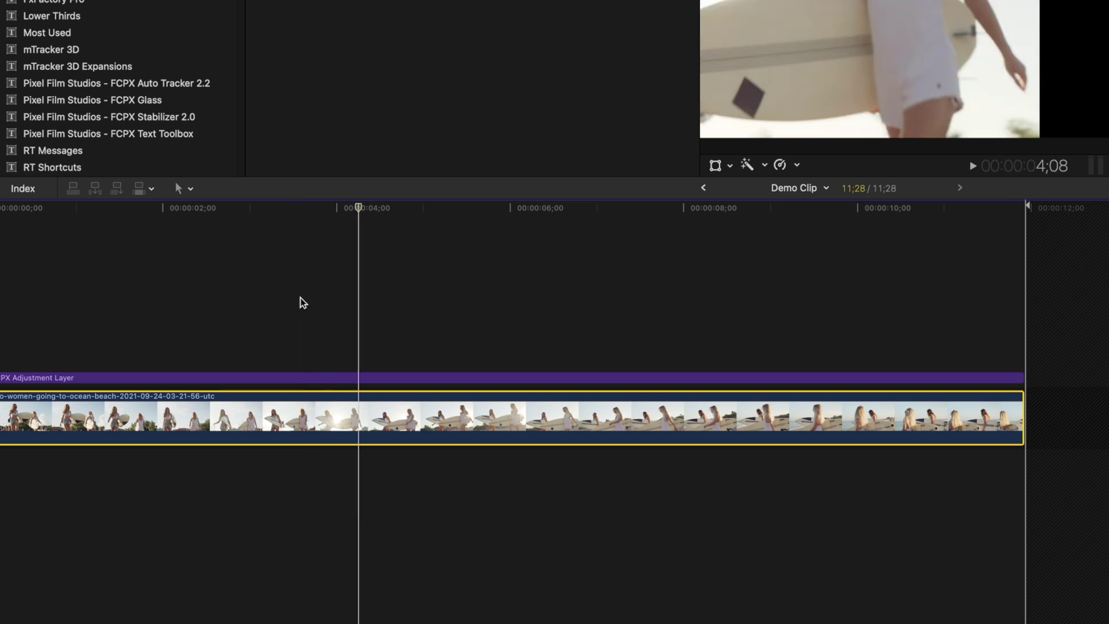
- Set the FCPX Adjustment Layer's top crop to 540 px
{"action": "left_click", "coordinate": [356, 377]}
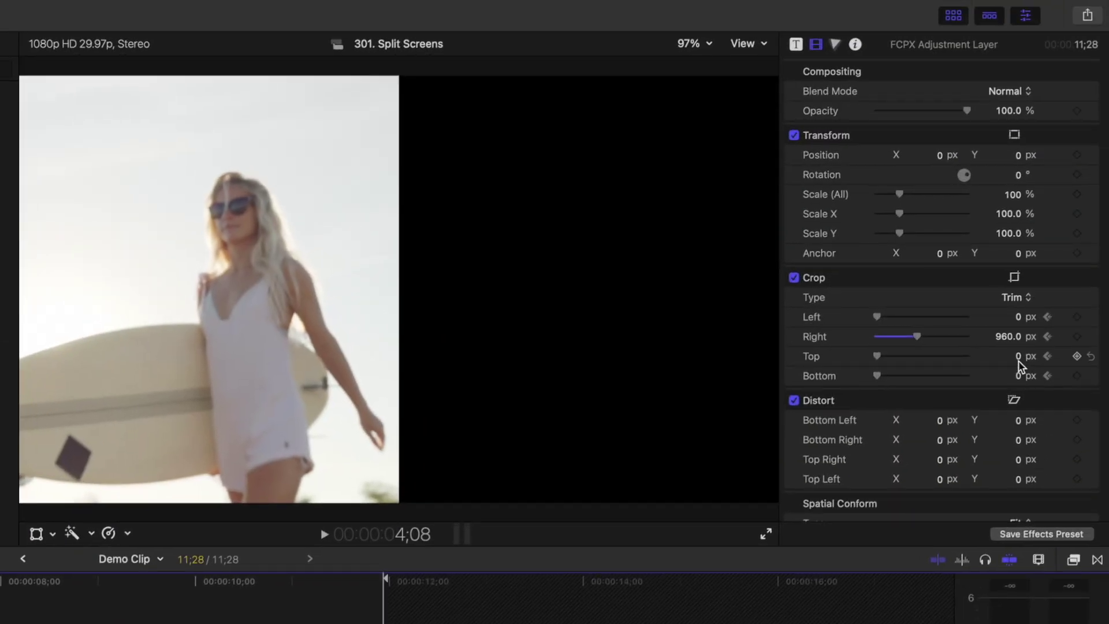
{"action": "left_click", "coordinate": [1017, 356]}
{"action": "type", "text": "54"}
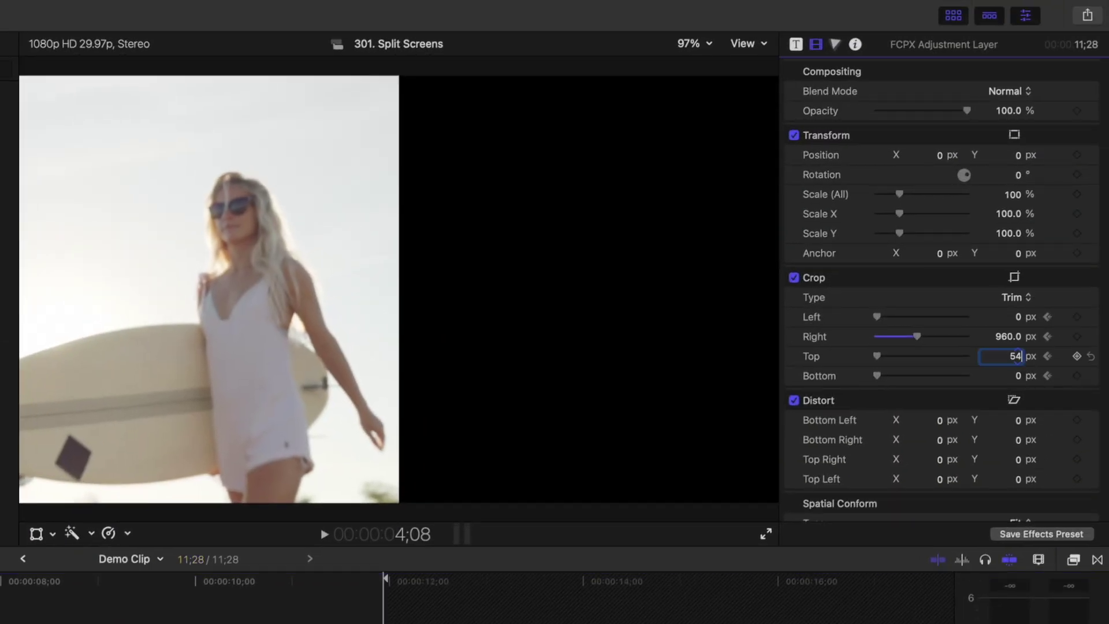
{"action": "type", "text": "0"}
{"action": "key", "text": "Return"}
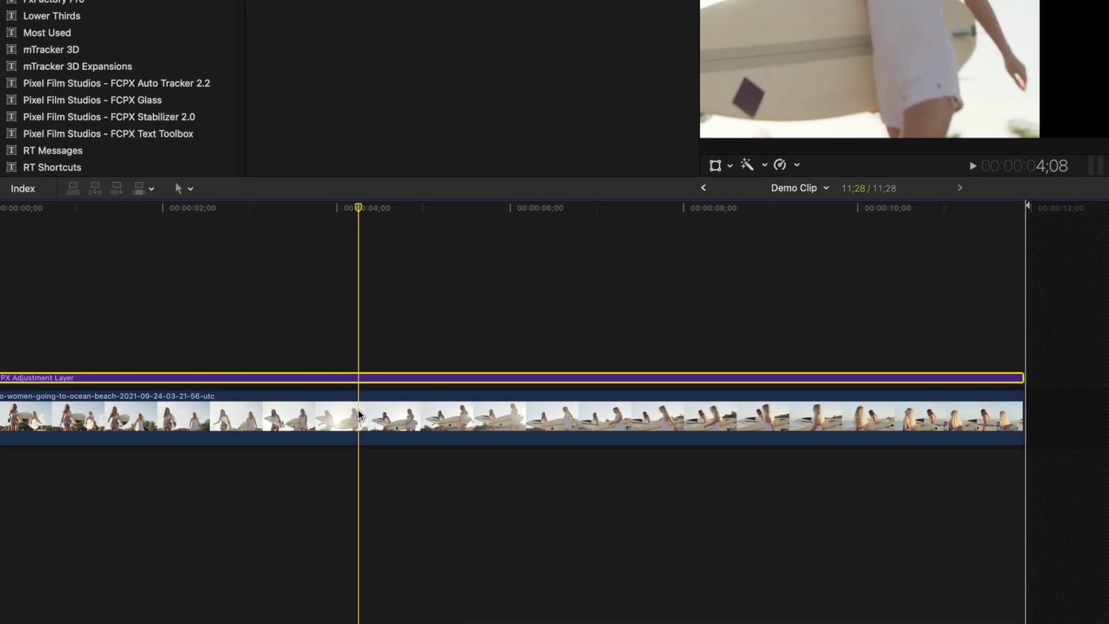
- Shrink the beach clip to 55% and slide it right and down in the frame
{"action": "left_click", "coordinate": [358, 410]}
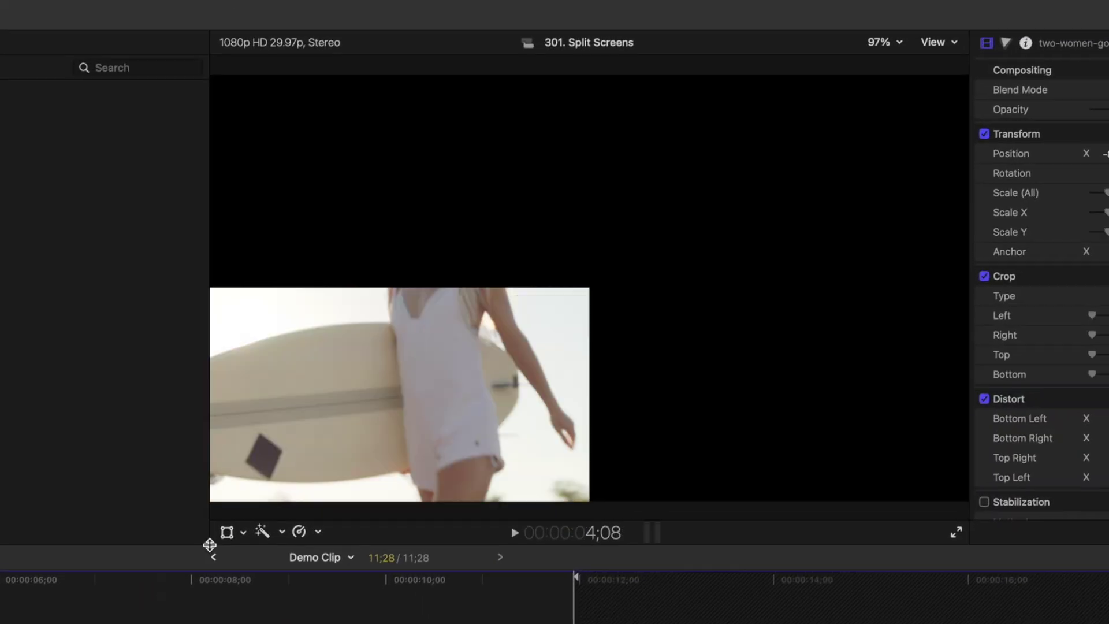
{"action": "left_click", "coordinate": [716, 165]}
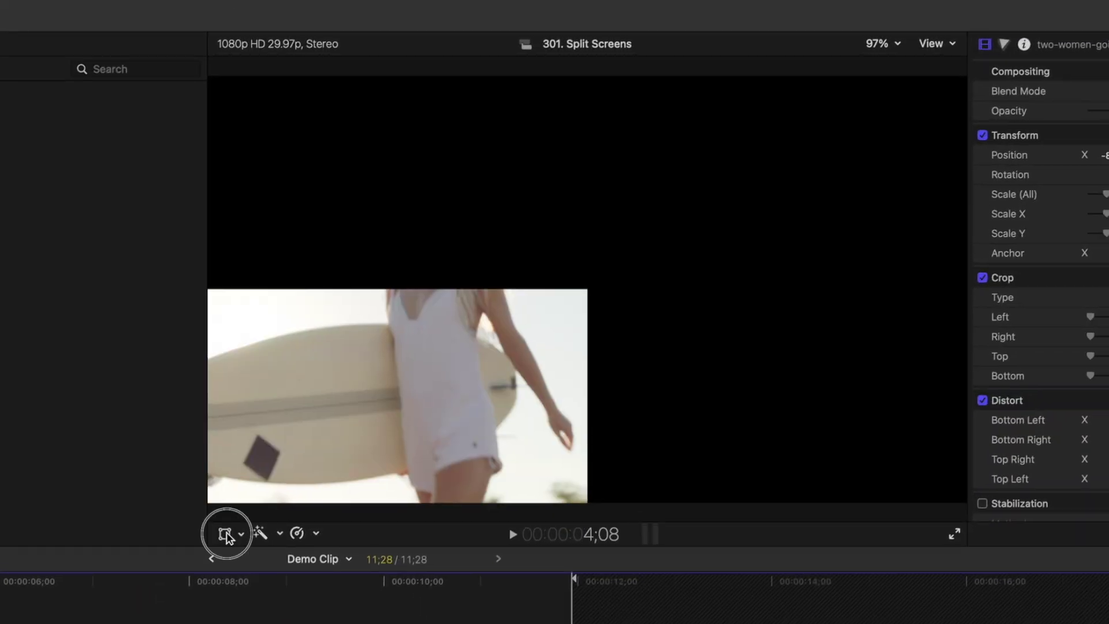
{"action": "left_click_drag", "start_coordinate": [635, 78], "coordinate": [457, 226]}
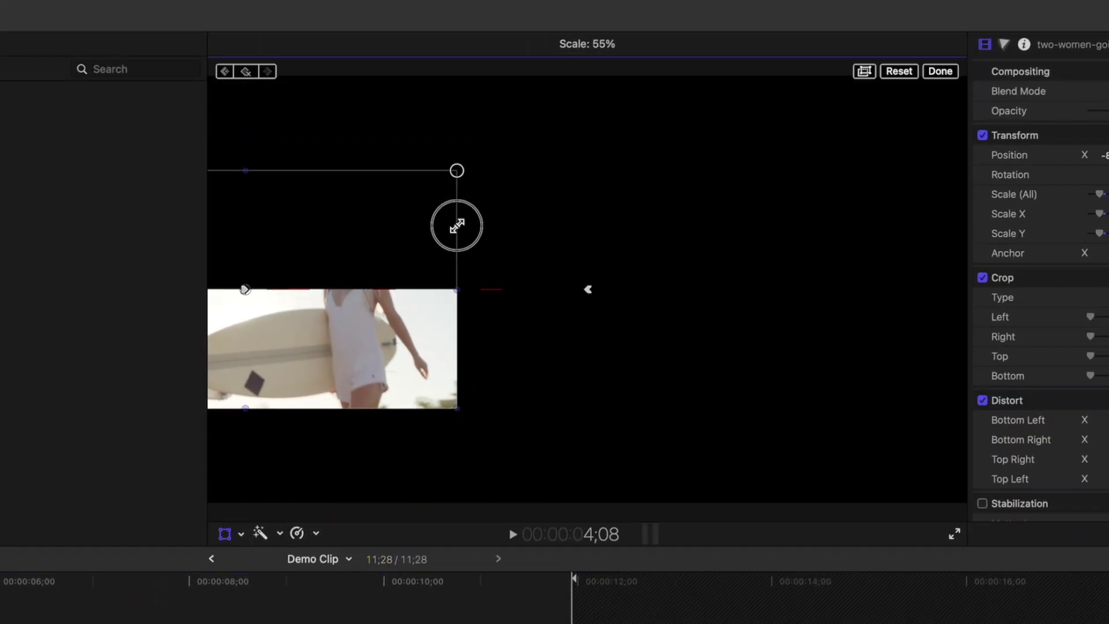
{"action": "left_click_drag", "start_coordinate": [247, 291], "coordinate": [411, 398]}
- Make both motion path points linear, finish the transform and return to the Demo project
{"action": "right_click", "coordinate": [408, 398]}
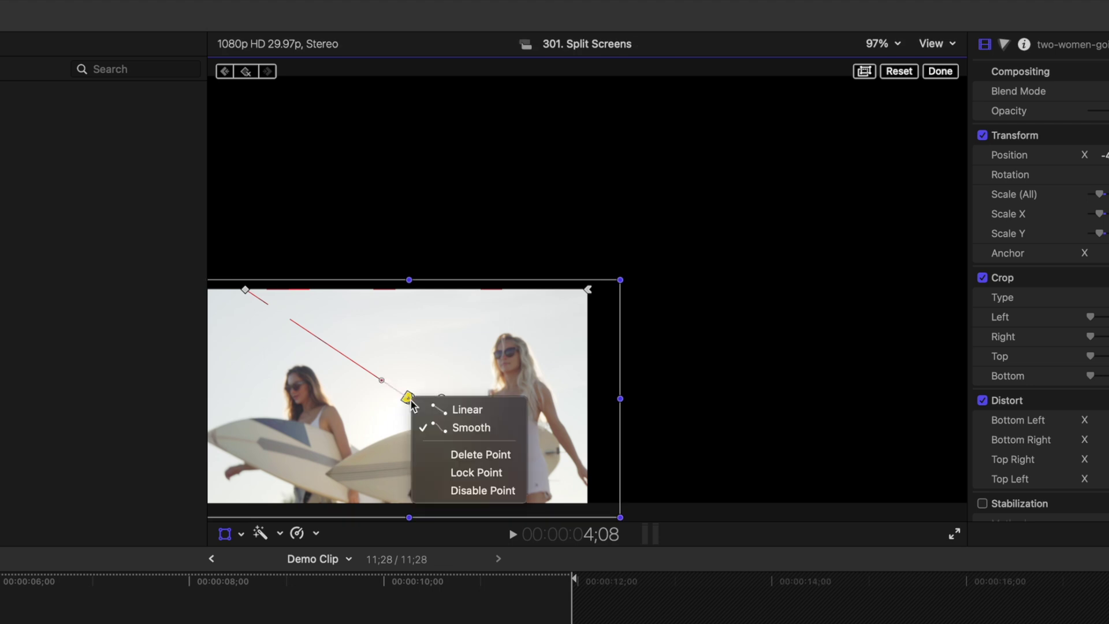
{"action": "left_click", "coordinate": [425, 409]}
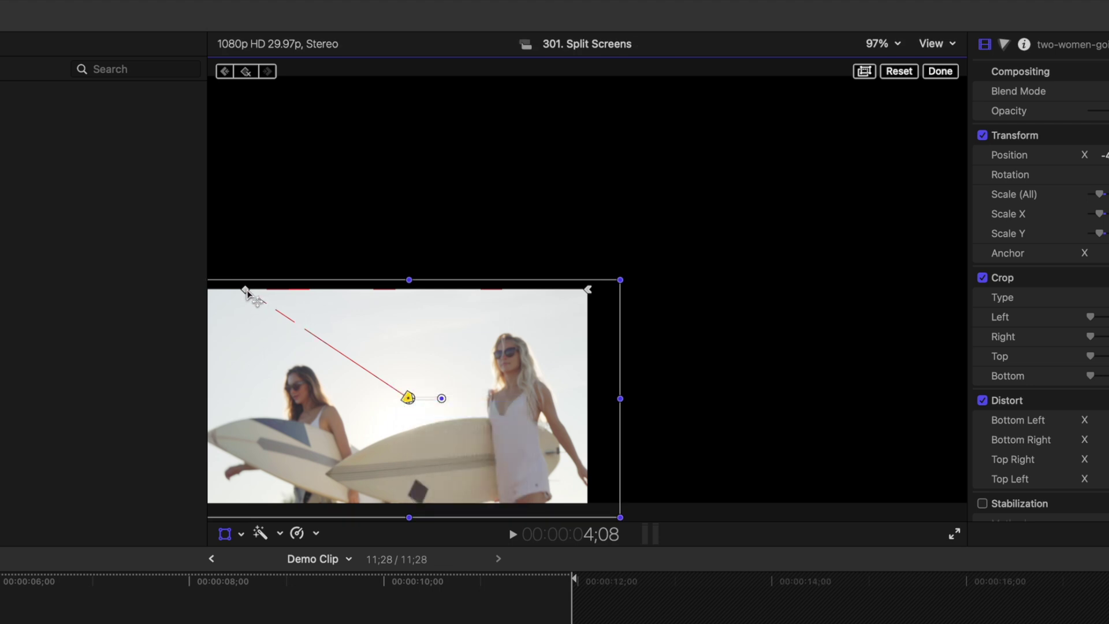
{"action": "right_click", "coordinate": [246, 290]}
{"action": "left_click", "coordinate": [303, 299]}
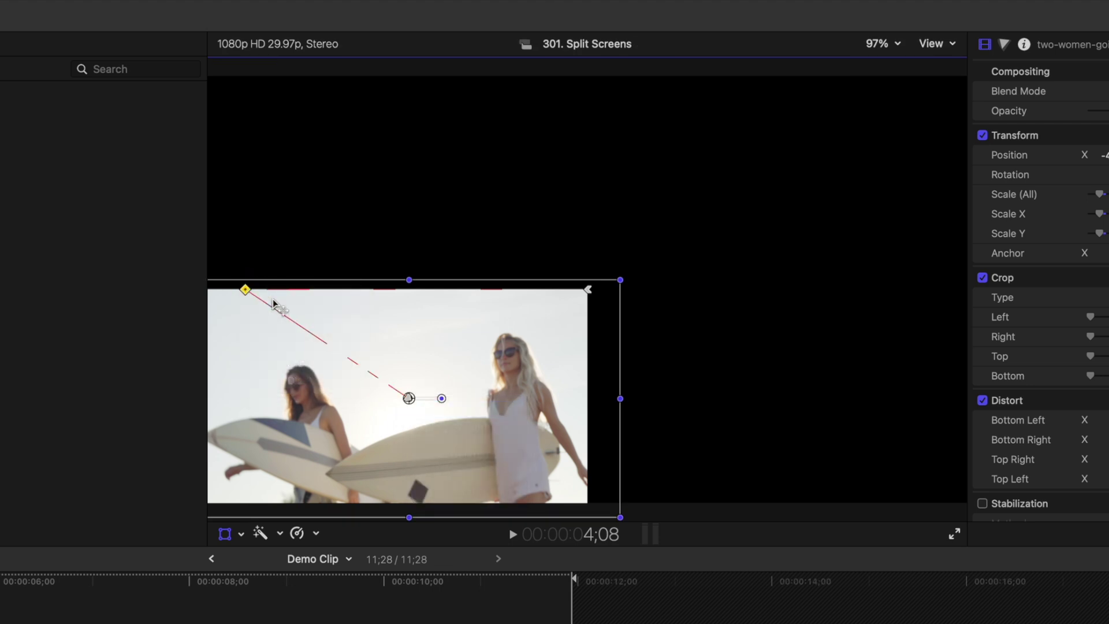
{"action": "left_click", "coordinate": [840, 148]}
{"action": "left_click", "coordinate": [942, 71]}
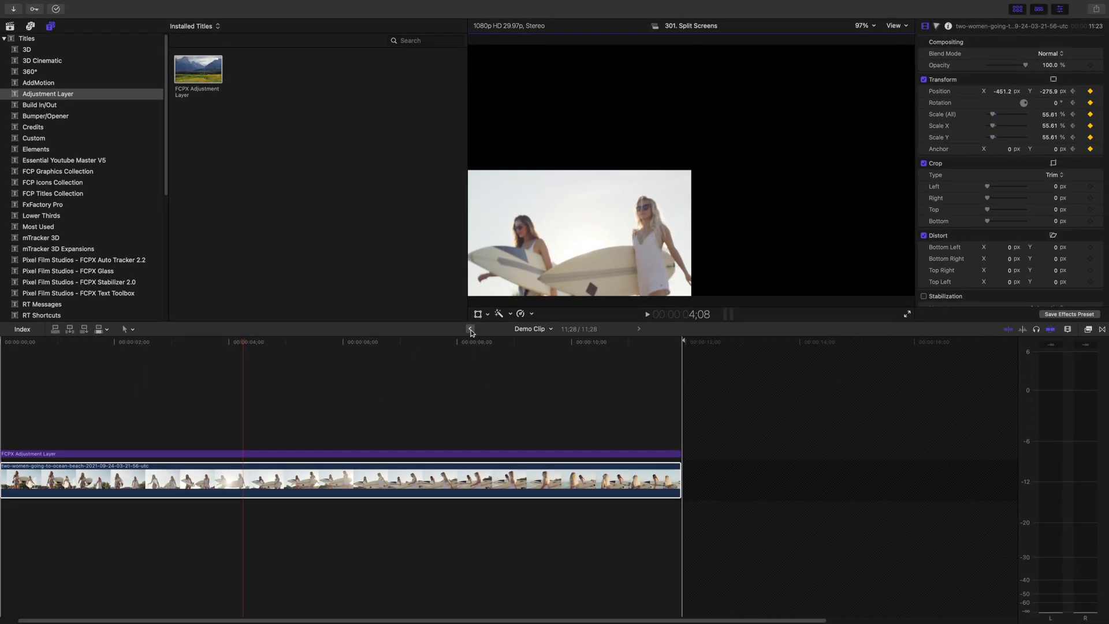
{"action": "left_click", "coordinate": [212, 559]}
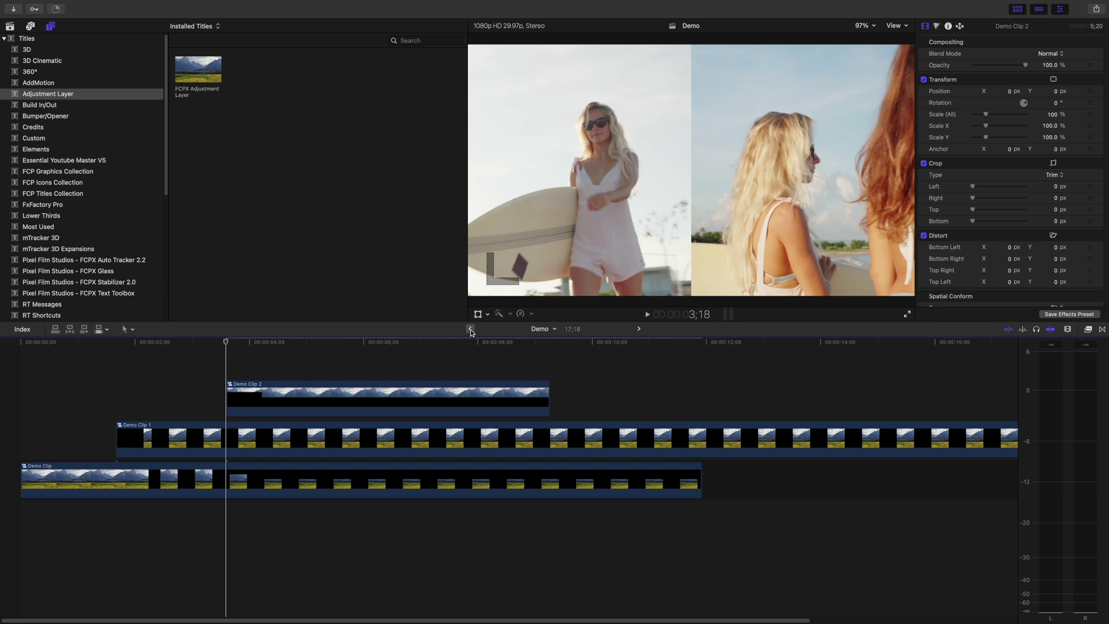
{"action": "double_click", "coordinate": [224, 443]}
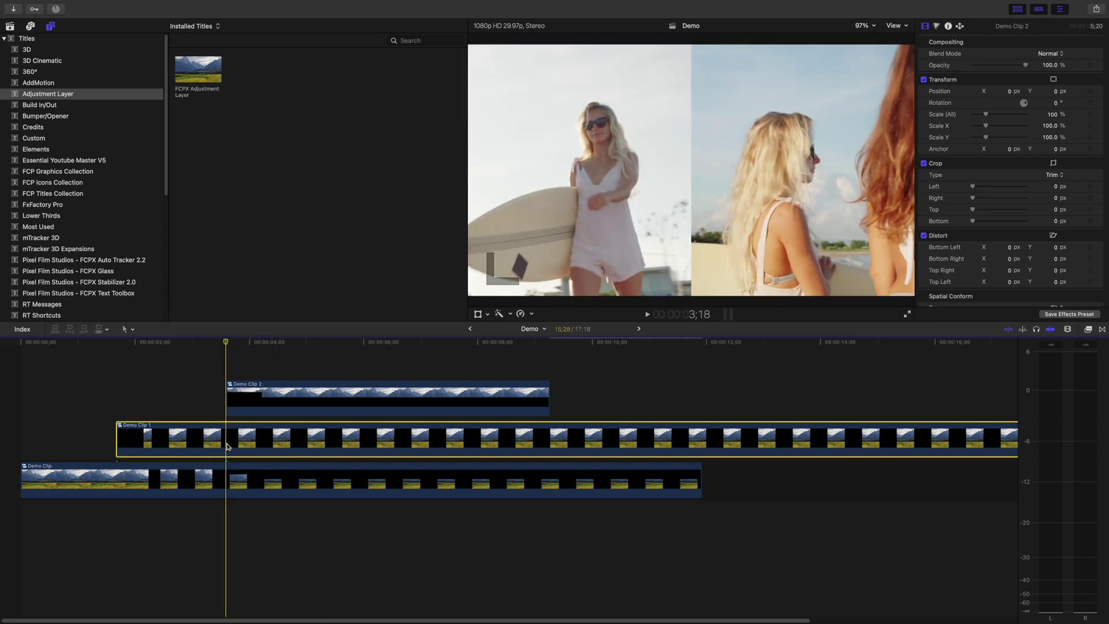
{"action": "left_click", "coordinate": [111, 454]}
{"action": "key", "text": "space"}
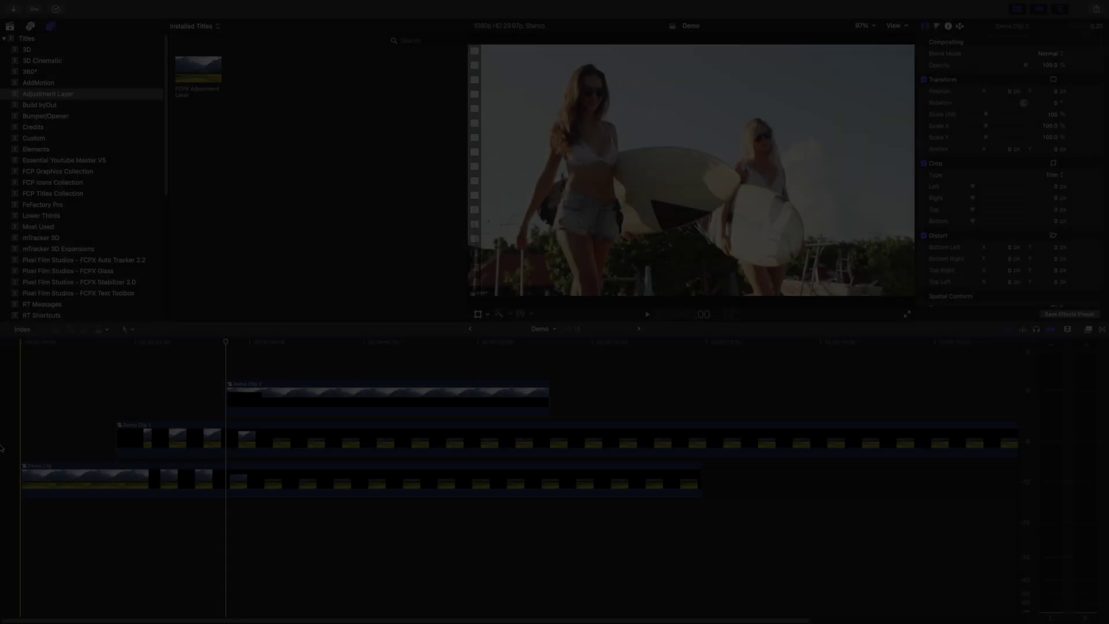
{"action": "key", "text": "space"}
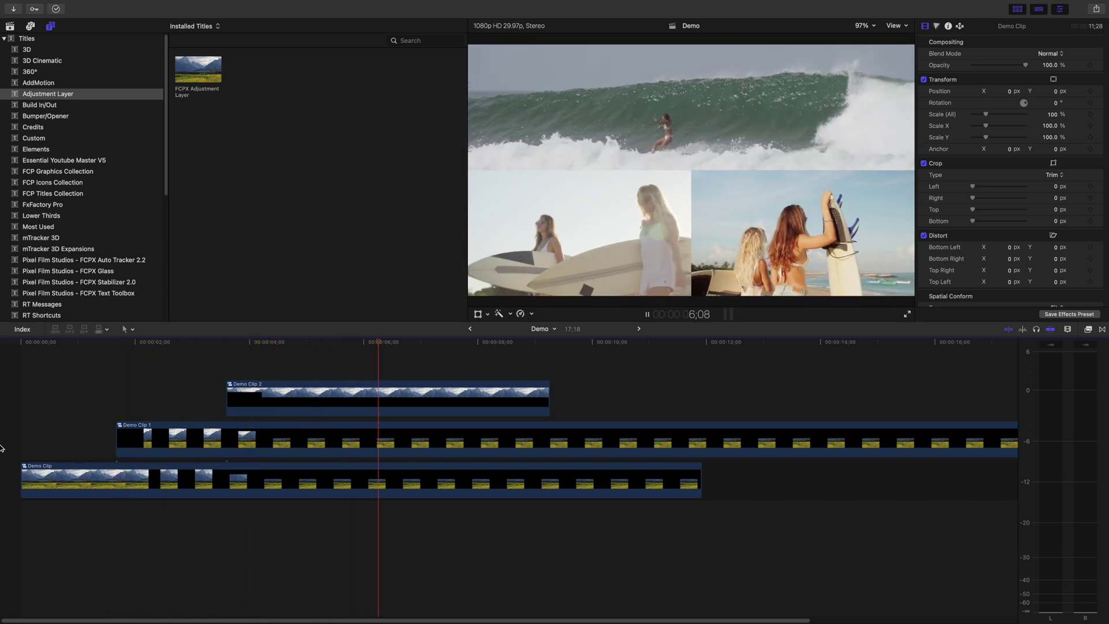
{"action": "key", "text": "space"}
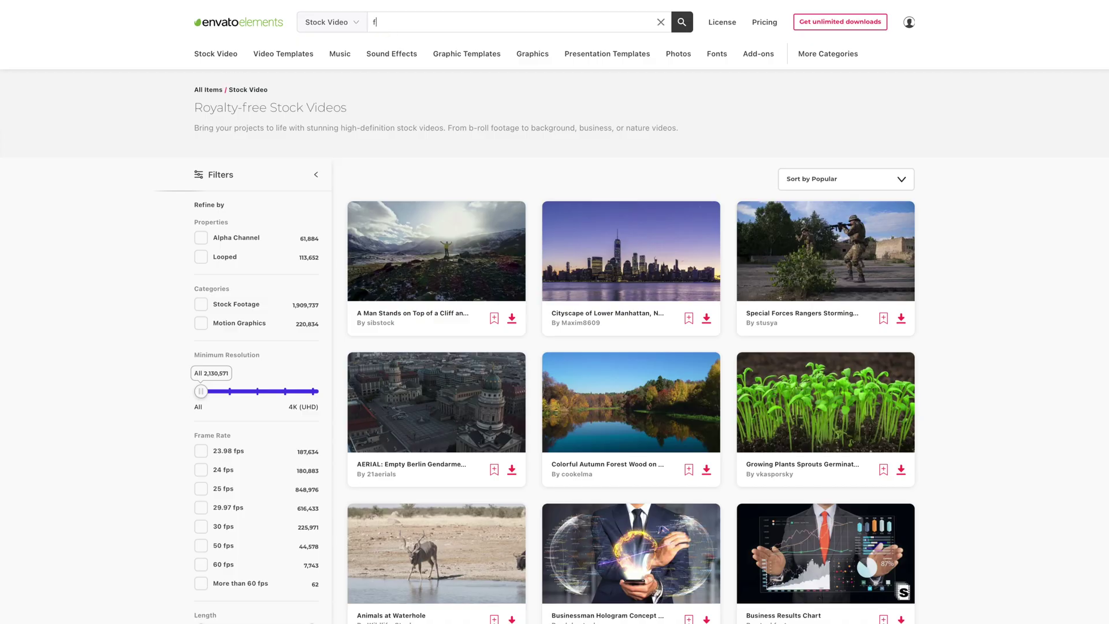
- Search stock videos for 'female surfers' and open the Female Surfers Looking At Ocean clip
{"action": "type", "text": "emale surfers"}
{"action": "key", "text": "Return"}
{"action": "scroll", "coordinate": [448, 84], "scroll_direction": "down", "scroll_amount": 4}
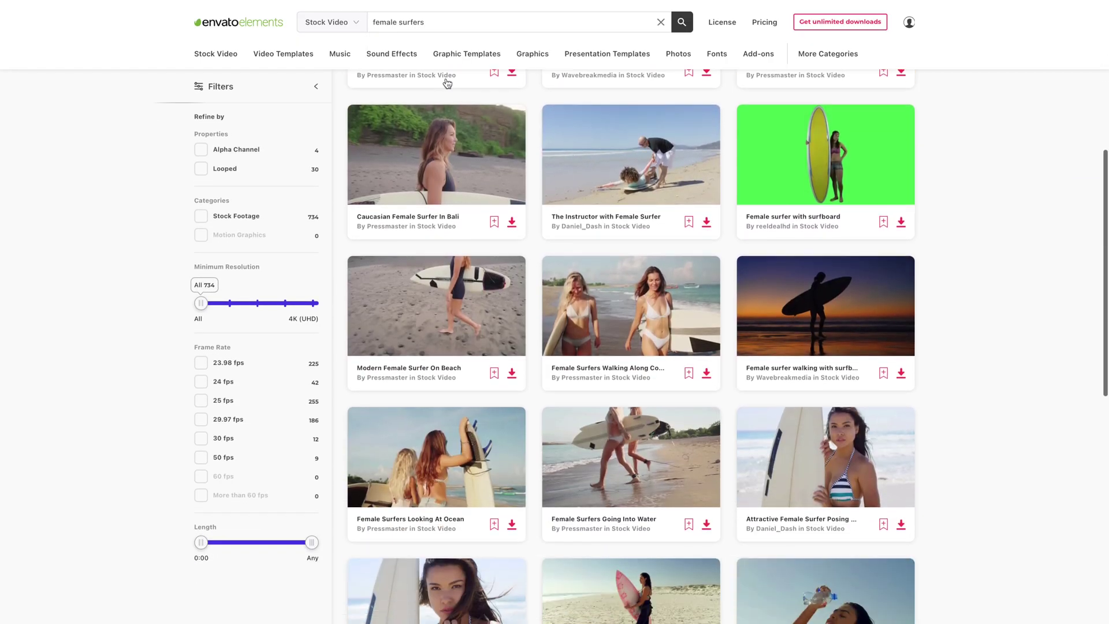
{"action": "left_click", "coordinate": [407, 435]}
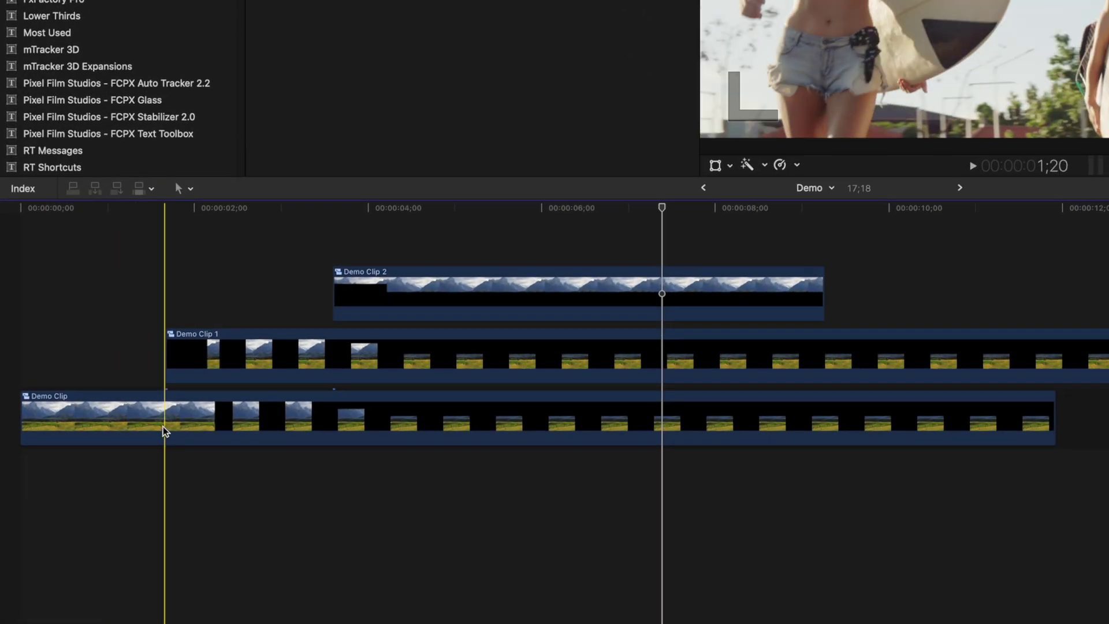
- Open Demo Clip and reveal the FCPX Adjustment Layer's animation keyframes
{"action": "left_click", "coordinate": [114, 489]}
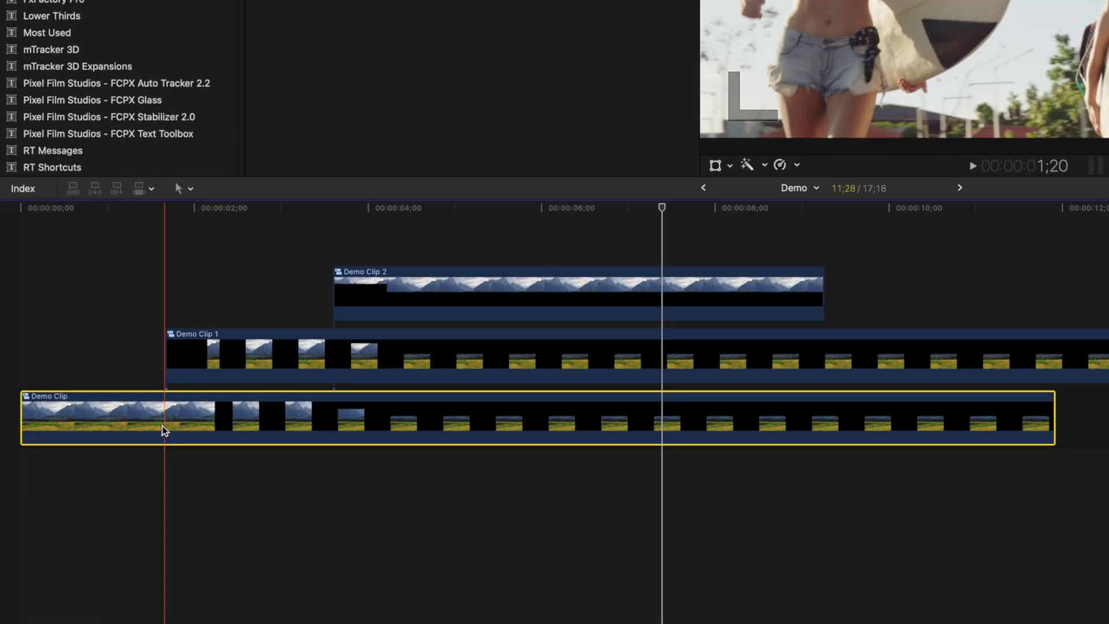
{"action": "double_click", "coordinate": [163, 431]}
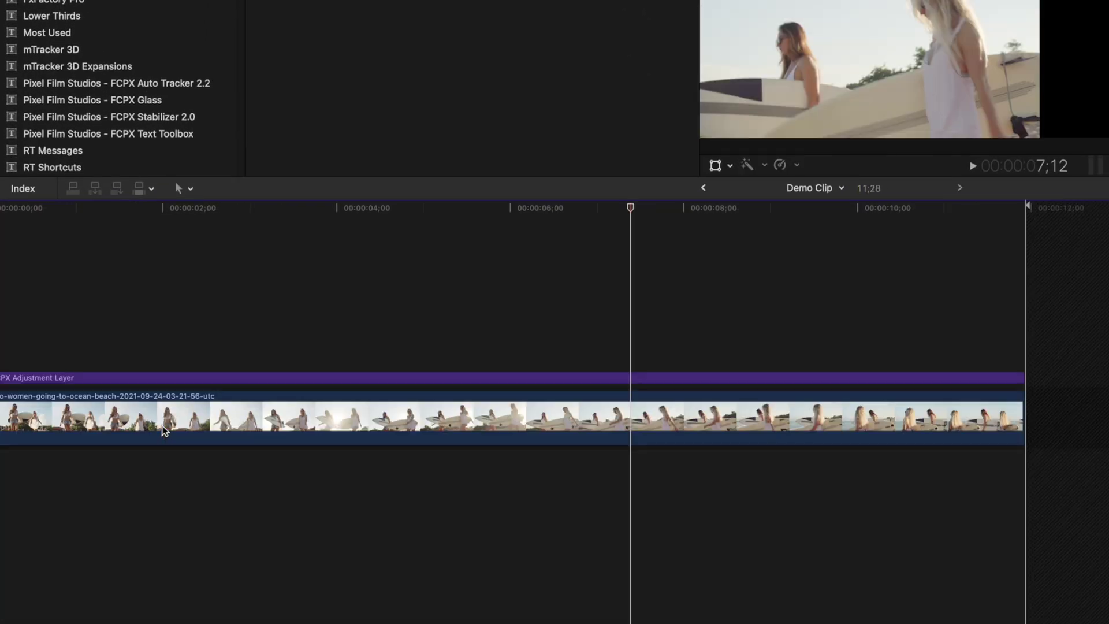
{"action": "left_click", "coordinate": [208, 380]}
{"action": "key", "text": "ctrl+v"}
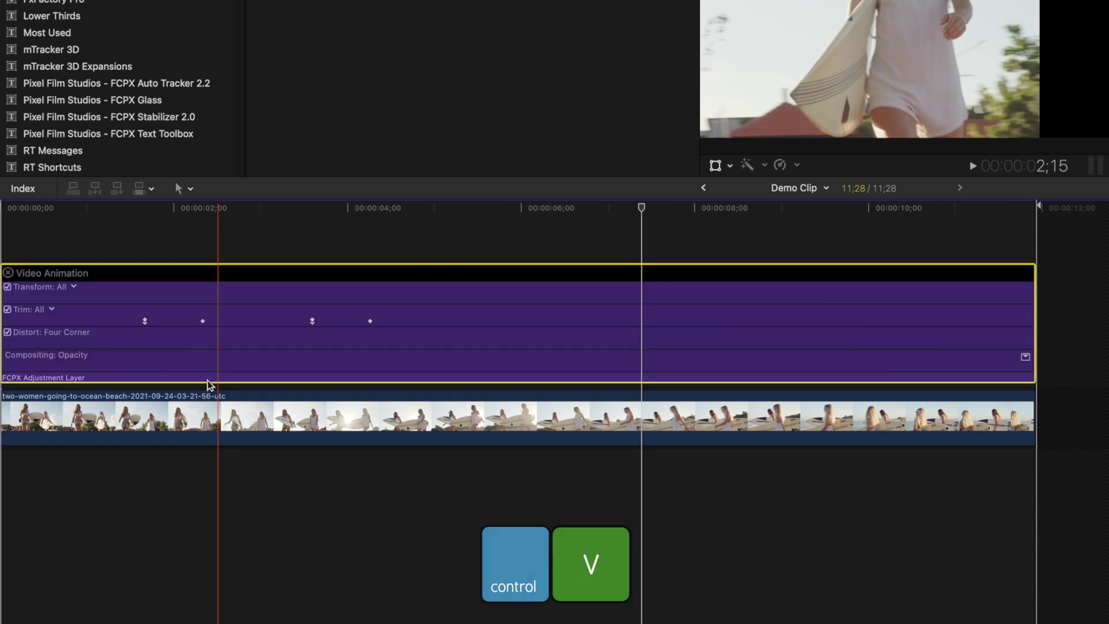
- Park the playhead just before 2;00 and bring up the viewer's on-screen control modes
{"action": "left_click", "coordinate": [147, 240]}
{"action": "key", "text": "shift+Left"}
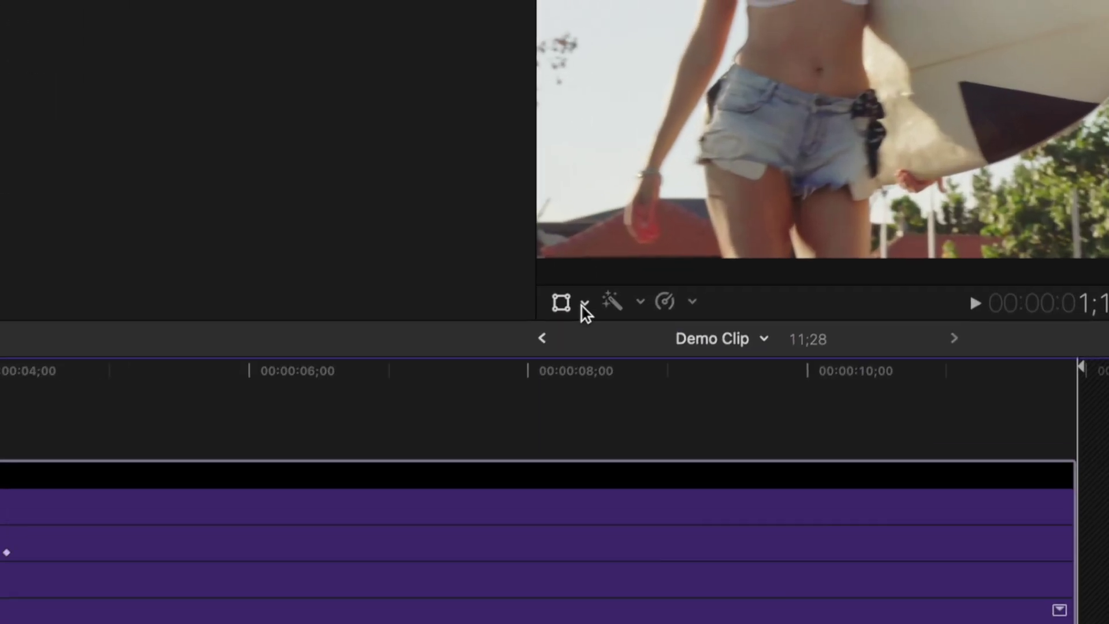
{"action": "left_click", "coordinate": [585, 304]}
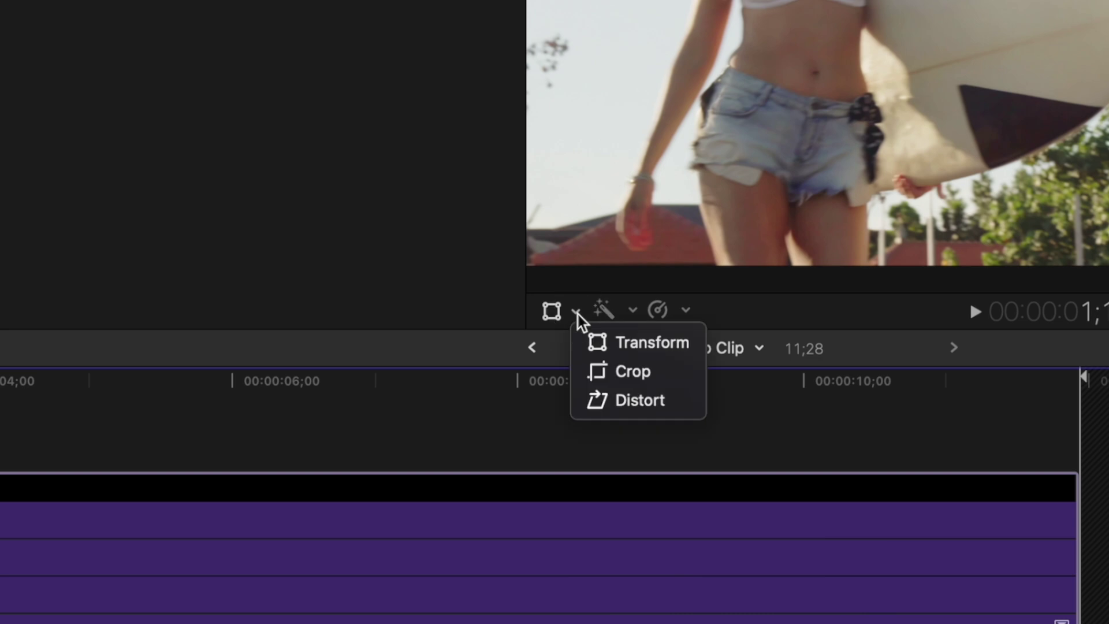
- Switch to on-screen crop controls and set crop Right and Bottom to 30 at a later point
{"action": "left_click", "coordinate": [601, 362]}
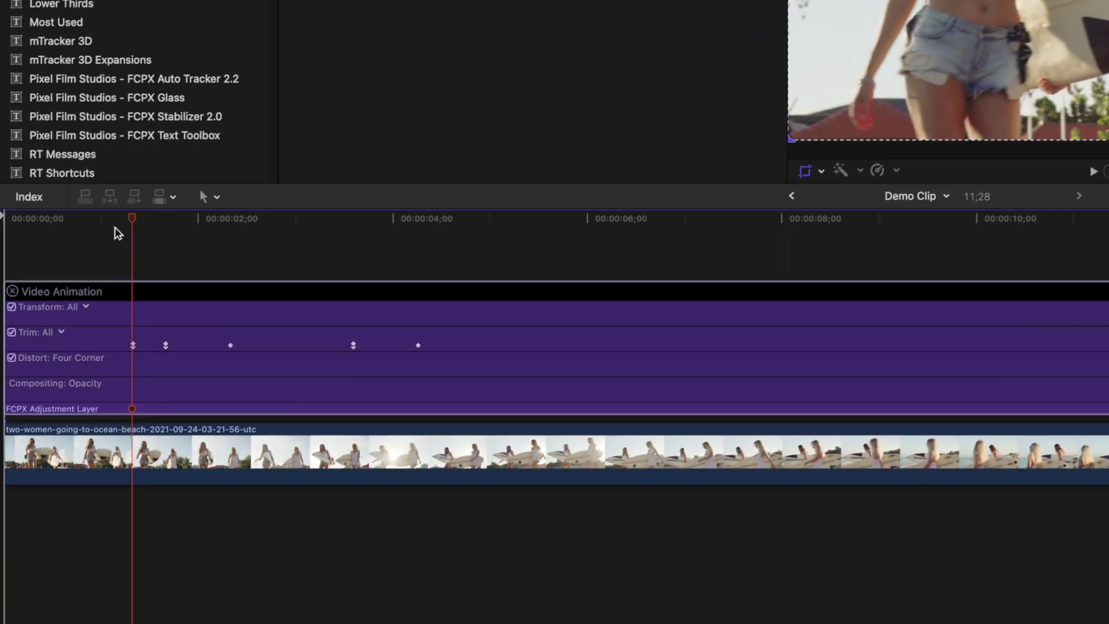
{"action": "left_click_drag", "start_coordinate": [141, 214], "coordinate": [173, 223]}
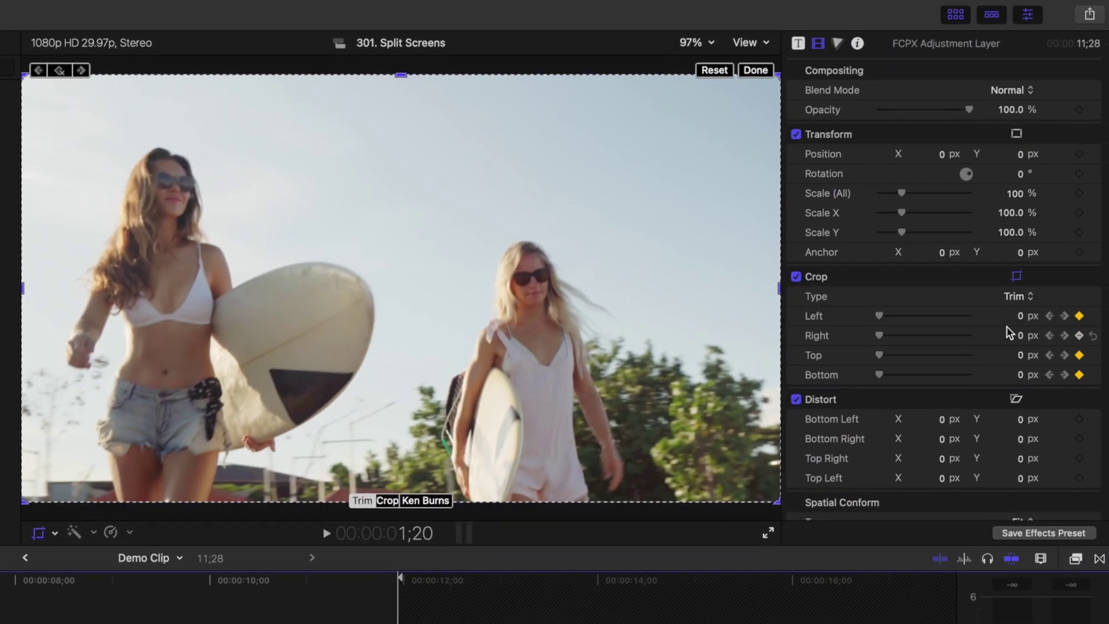
{"action": "left_click", "coordinate": [1015, 338]}
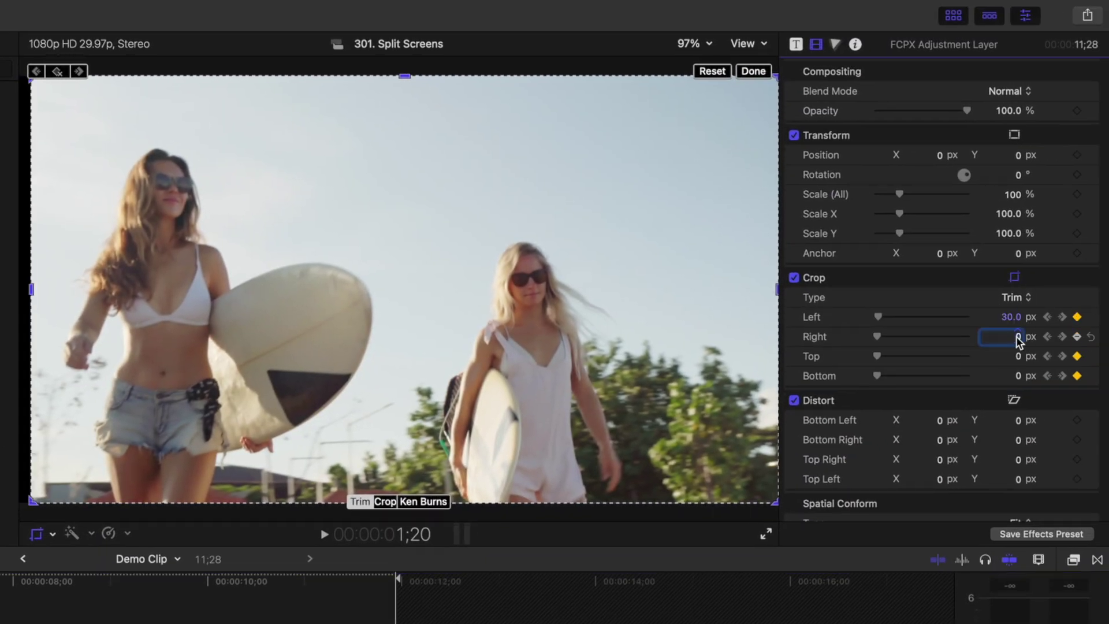
{"action": "type", "text": "30"}
{"action": "left_click", "coordinate": [1017, 376]}
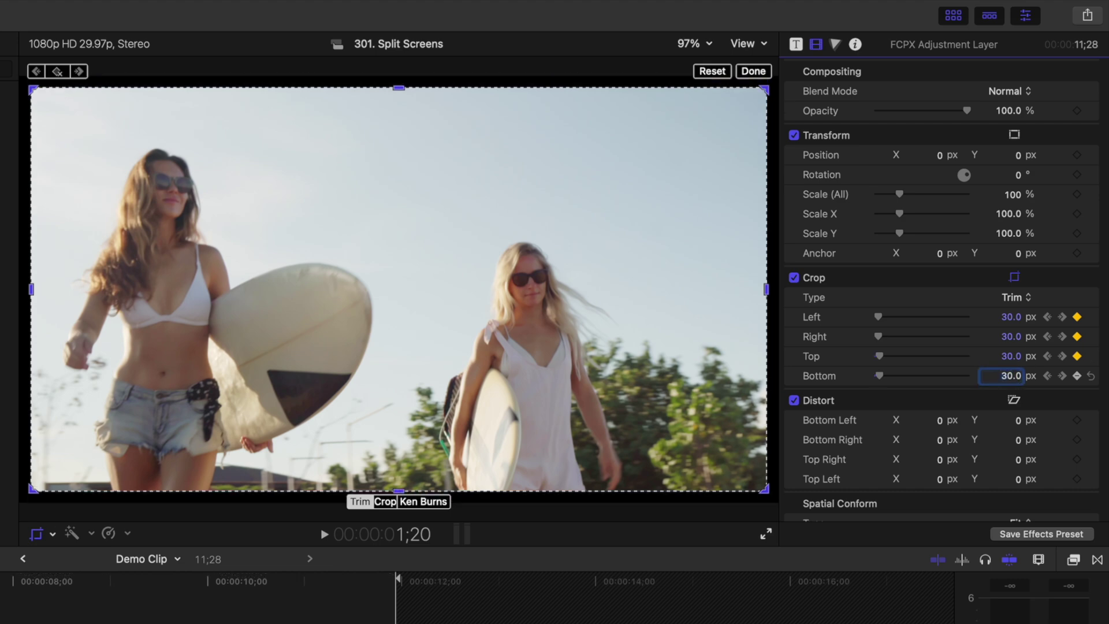
{"action": "type", "text": "30"}
- At the 2-second keyframe, set crop Left, Top and Bottom to 30 and Right to 975
{"action": "left_click_drag", "start_coordinate": [179, 219], "coordinate": [240, 226]}
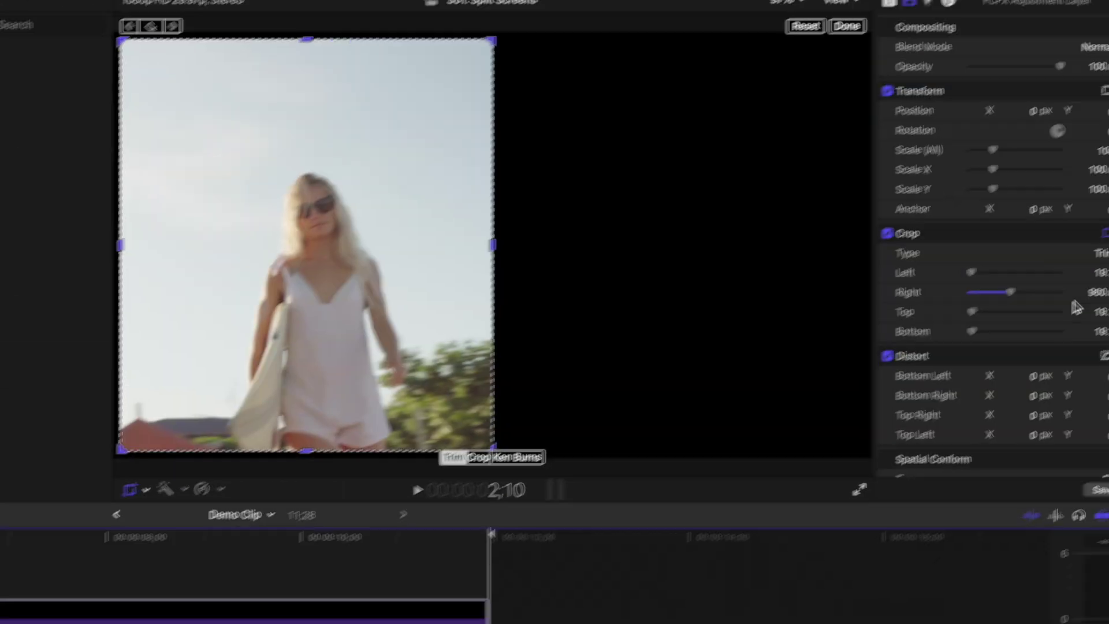
{"action": "left_click", "coordinate": [1009, 317]}
{"action": "type", "text": "30"}
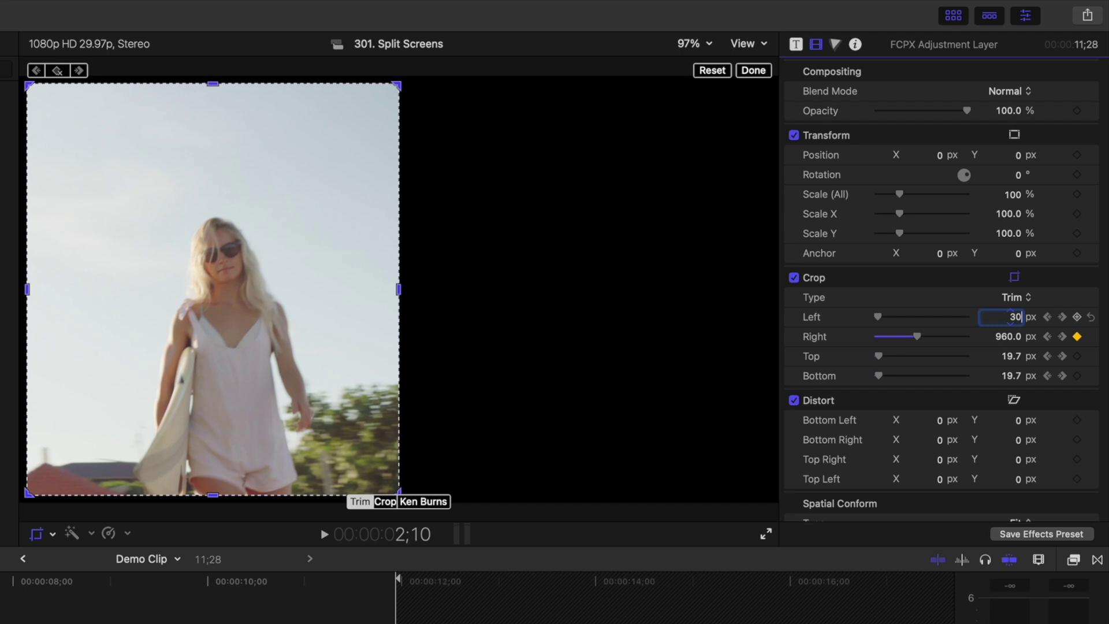
{"action": "left_click", "coordinate": [1011, 357]}
{"action": "type", "text": "30"}
{"action": "left_click", "coordinate": [1012, 376]}
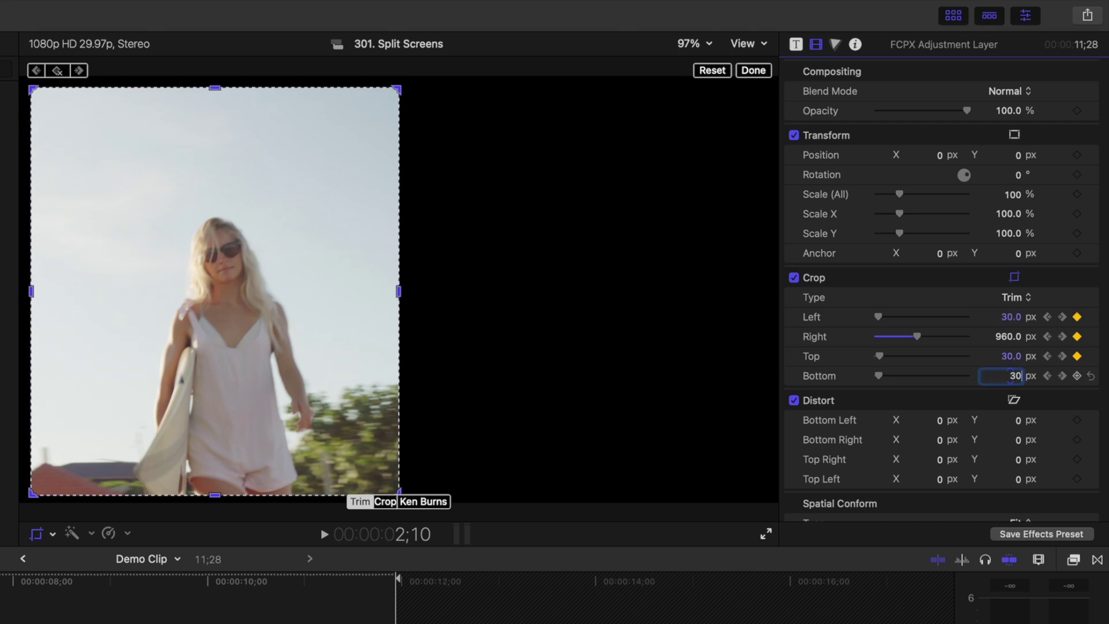
{"action": "key", "text": "Return"}
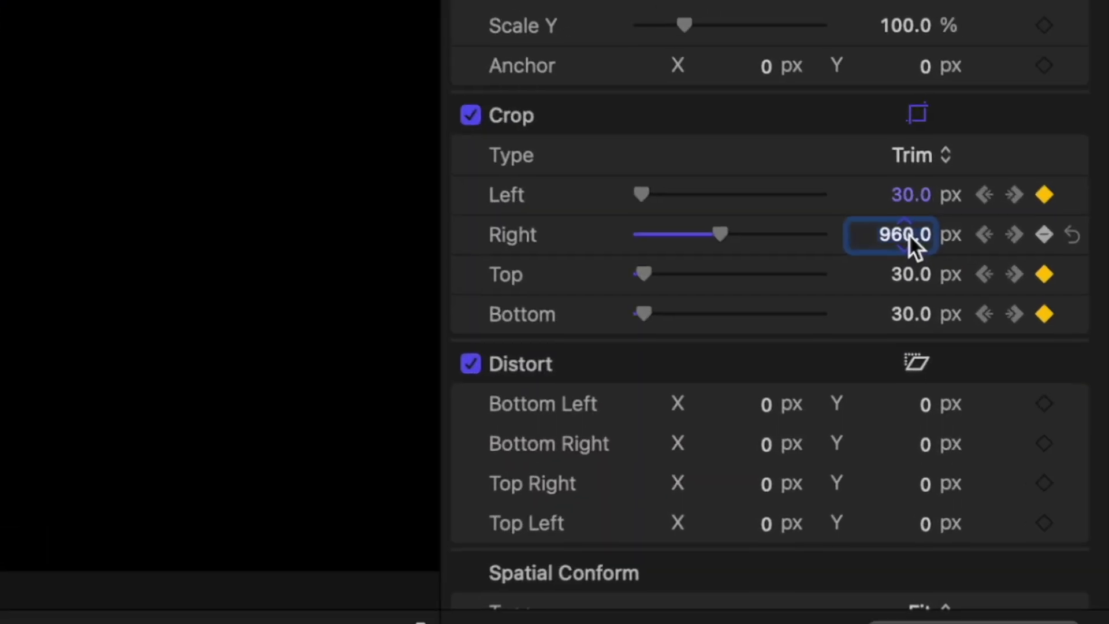
{"action": "left_click", "coordinate": [906, 233]}
{"action": "type", "text": "975"}
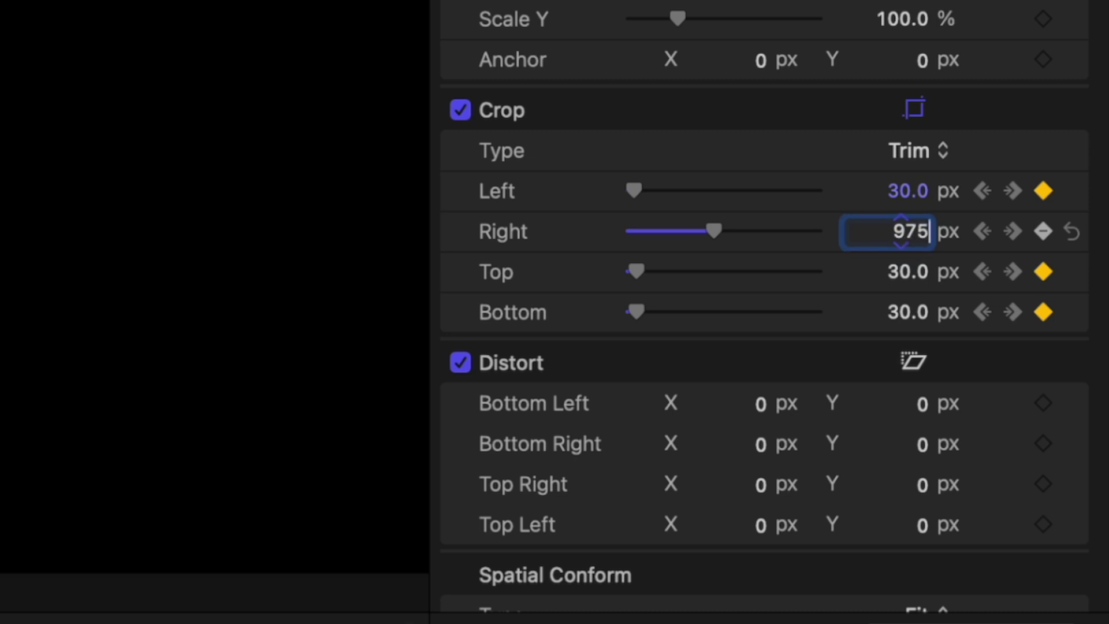
{"action": "key", "text": "Return"}
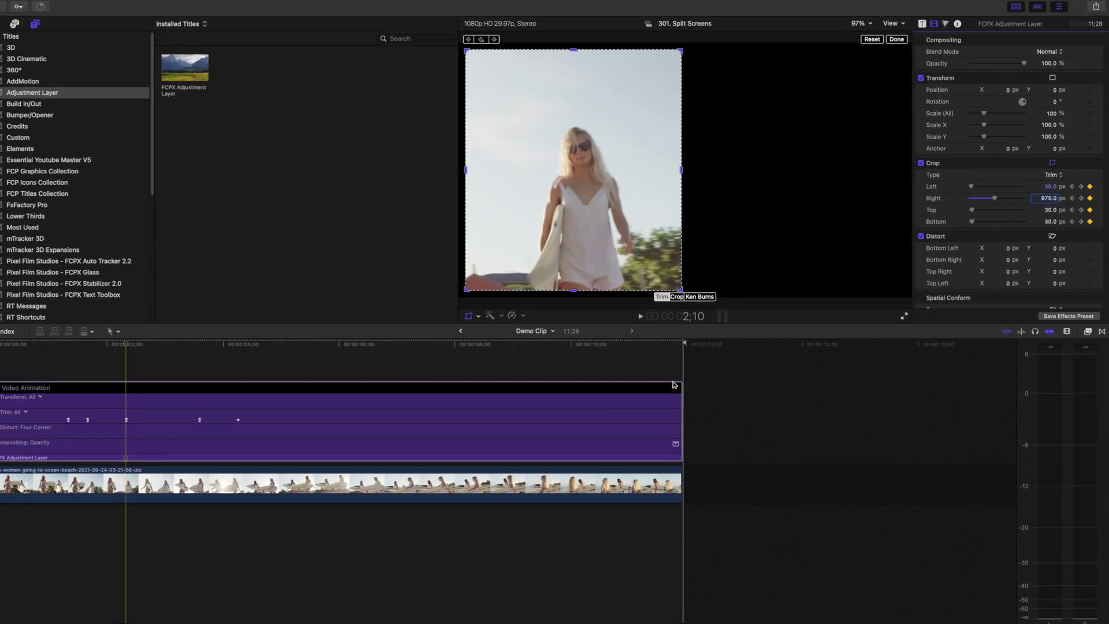
- Raise the top crop to 555 at the 4;08 keyframe, then finish and return to Demo
{"action": "left_click_drag", "start_coordinate": [144, 346], "coordinate": [217, 346]}
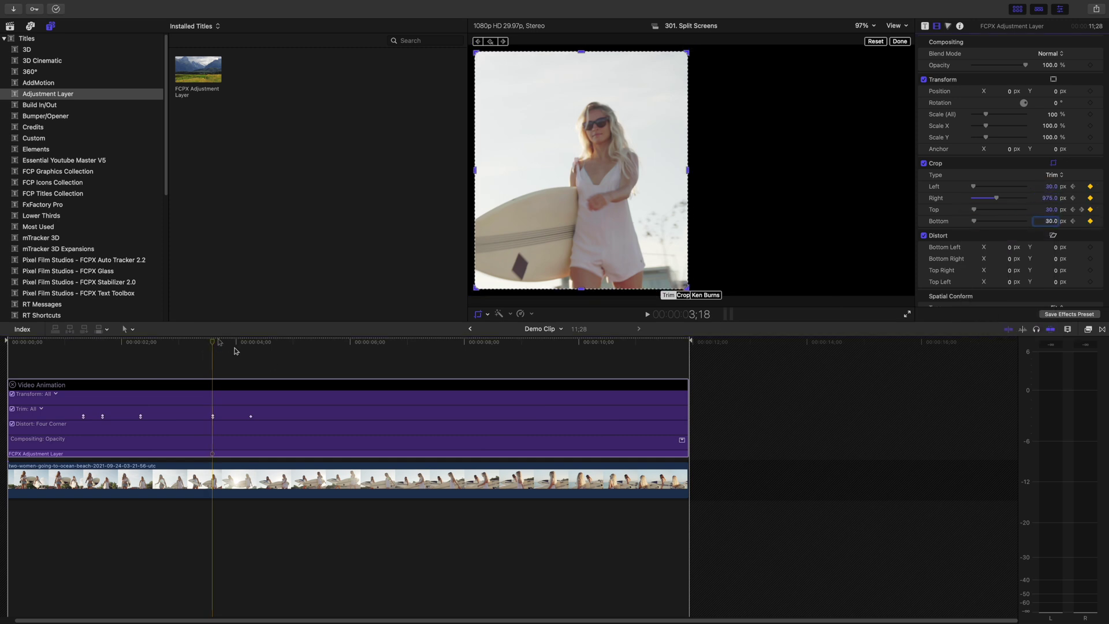
{"action": "key", "text": "alt+apostrophe"}
{"action": "left_click_drag", "start_coordinate": [1050, 212], "coordinate": [1059, 212]}
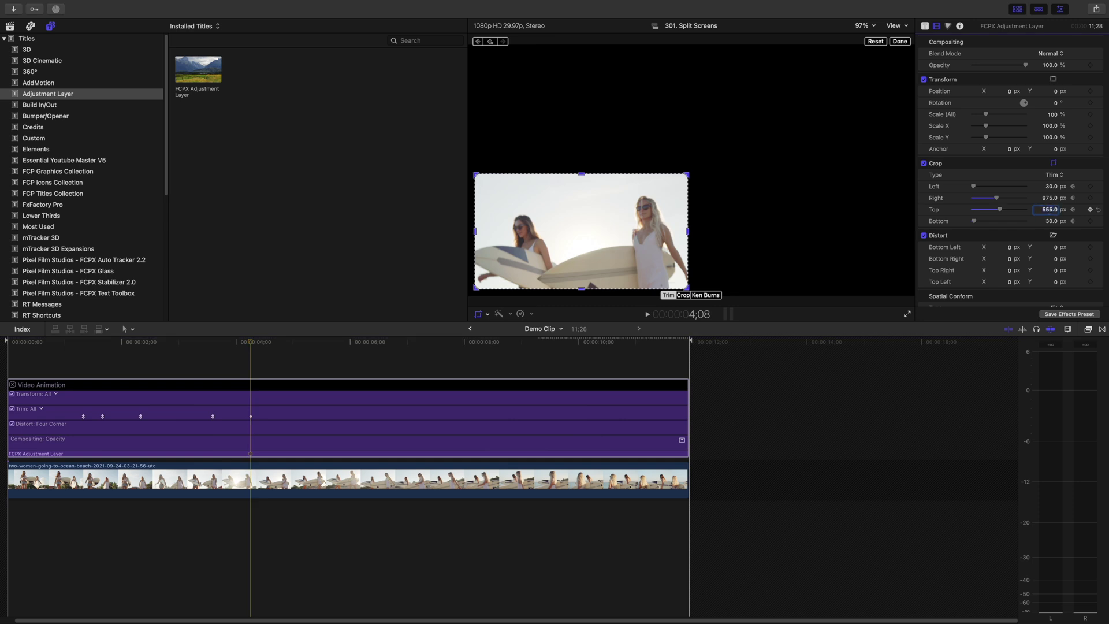
{"action": "left_click", "coordinate": [897, 44]}
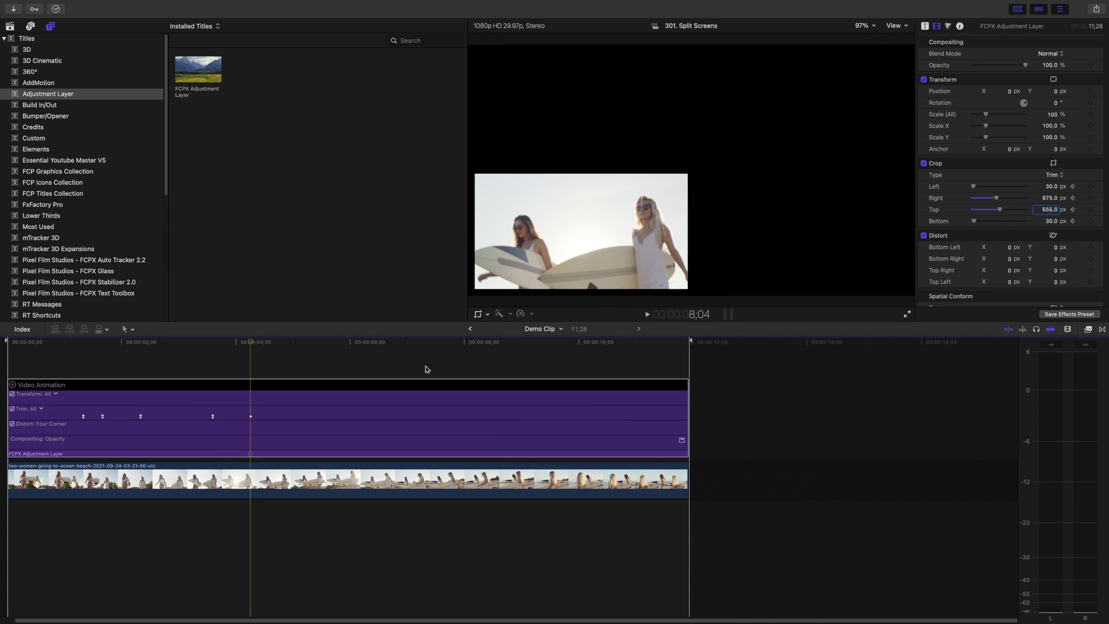
{"action": "left_click", "coordinate": [469, 329]}
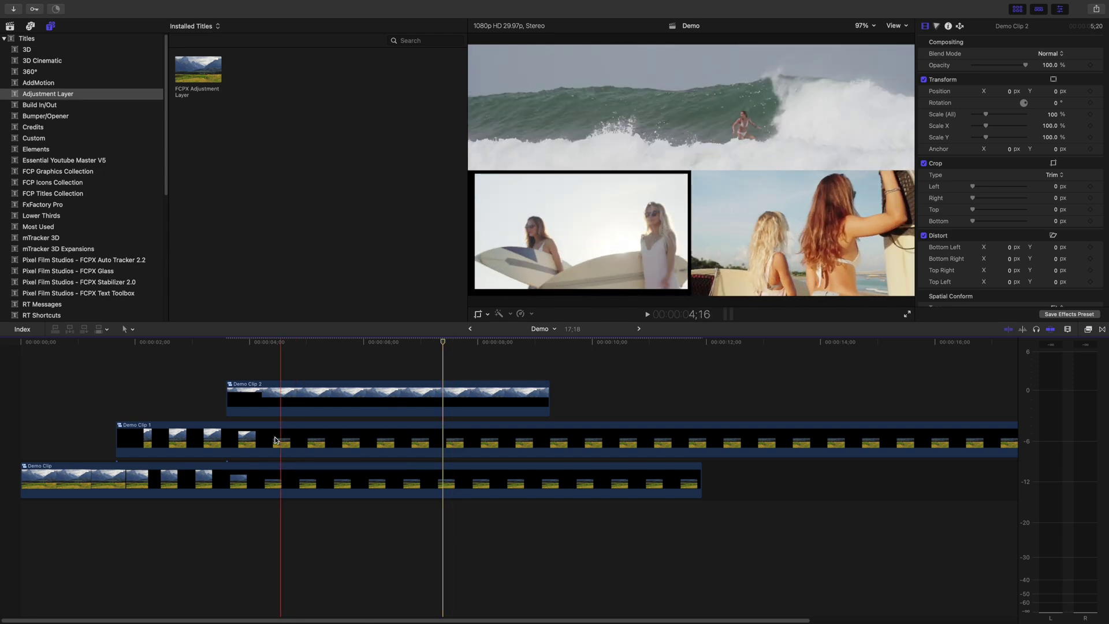
- Open Demo Clip 1 with its inspector and show the adjustment layer's keyframes
{"action": "double_click", "coordinate": [235, 448]}
{"action": "key", "text": "super+4"}
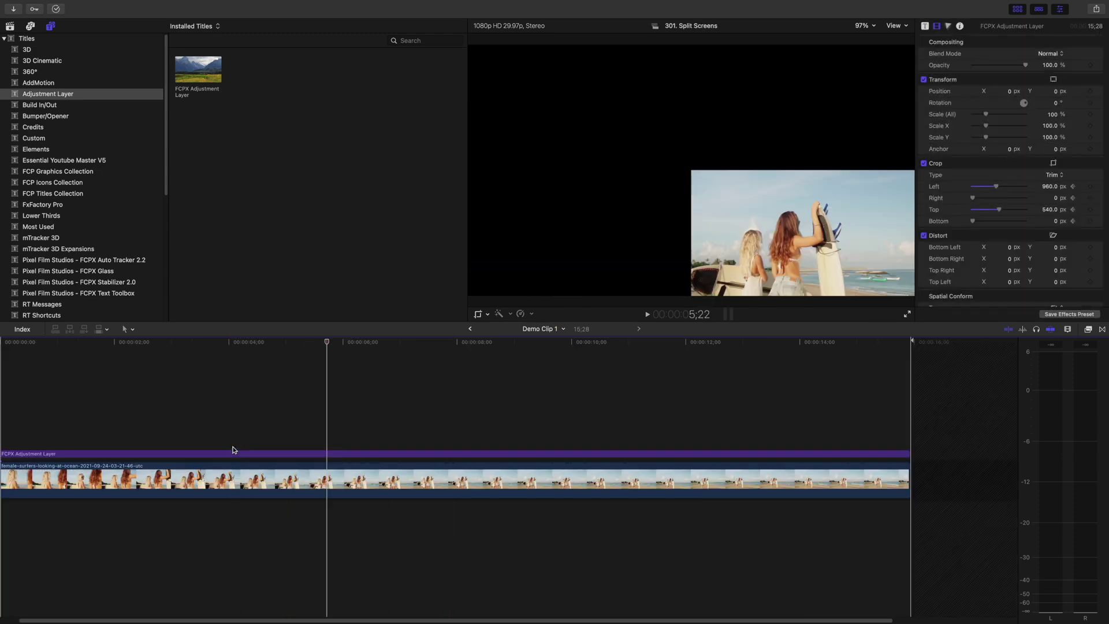
{"action": "left_click", "coordinate": [236, 453]}
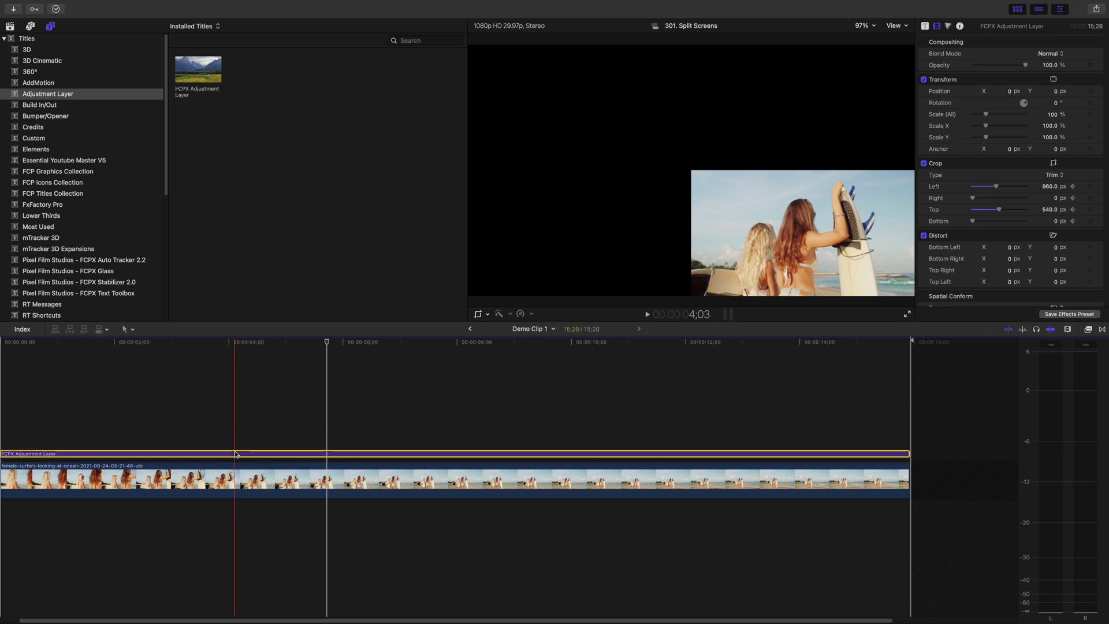
{"action": "key", "text": "ctrl+v"}
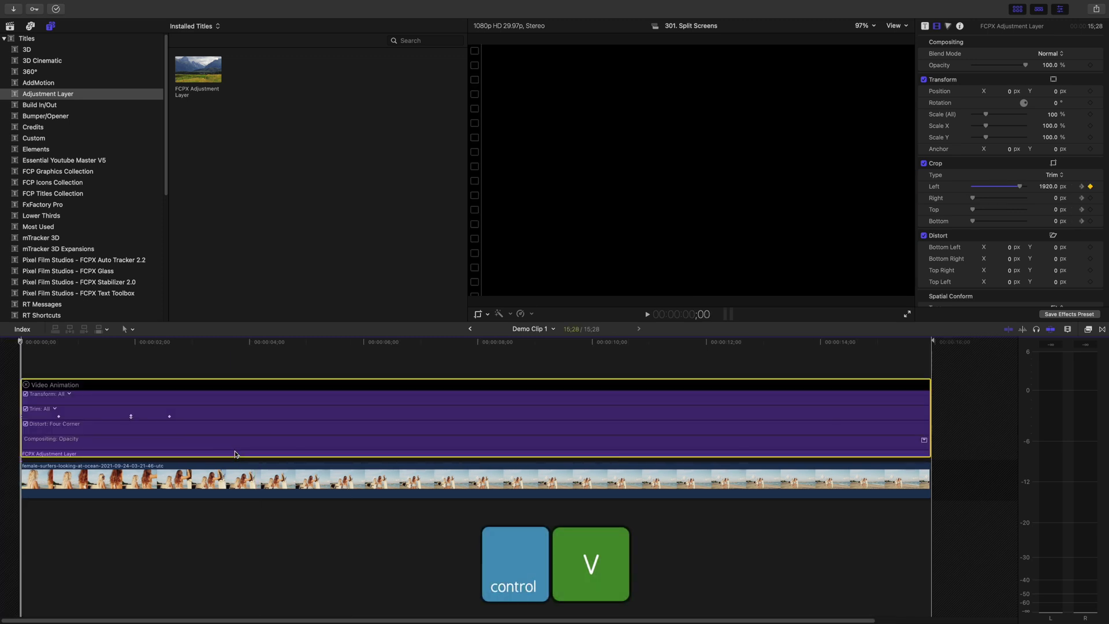
- Set the adjustment layer's crop Right, Top and Bottom to 30 at the first keyframe
{"action": "left_click", "coordinate": [1056, 199]}
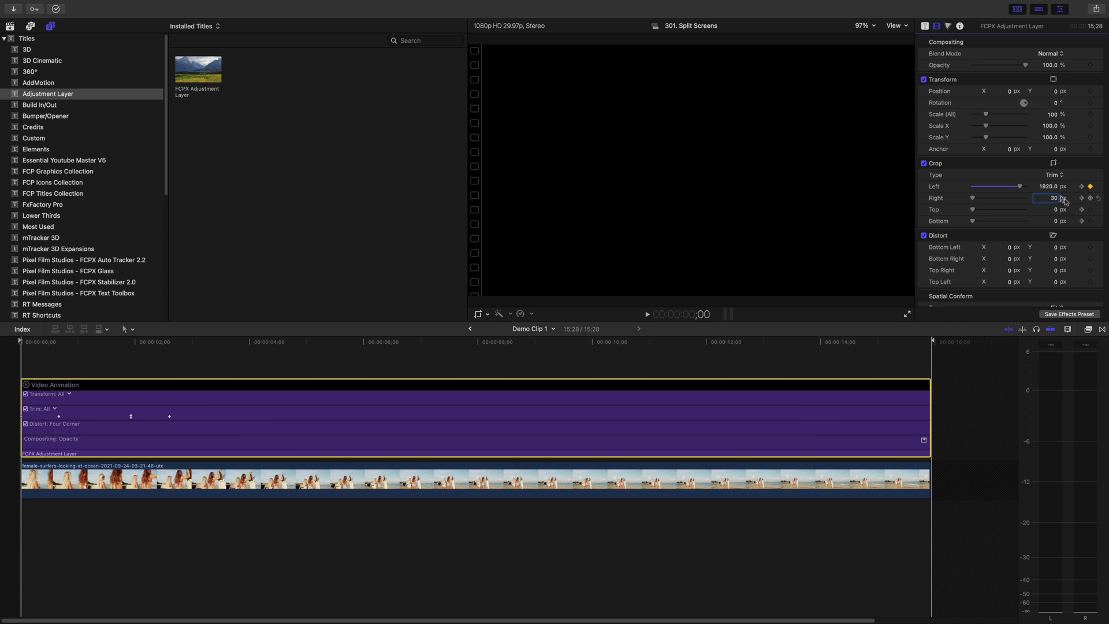
{"action": "left_click", "coordinate": [1057, 210]}
{"action": "type", "text": "30.0"}
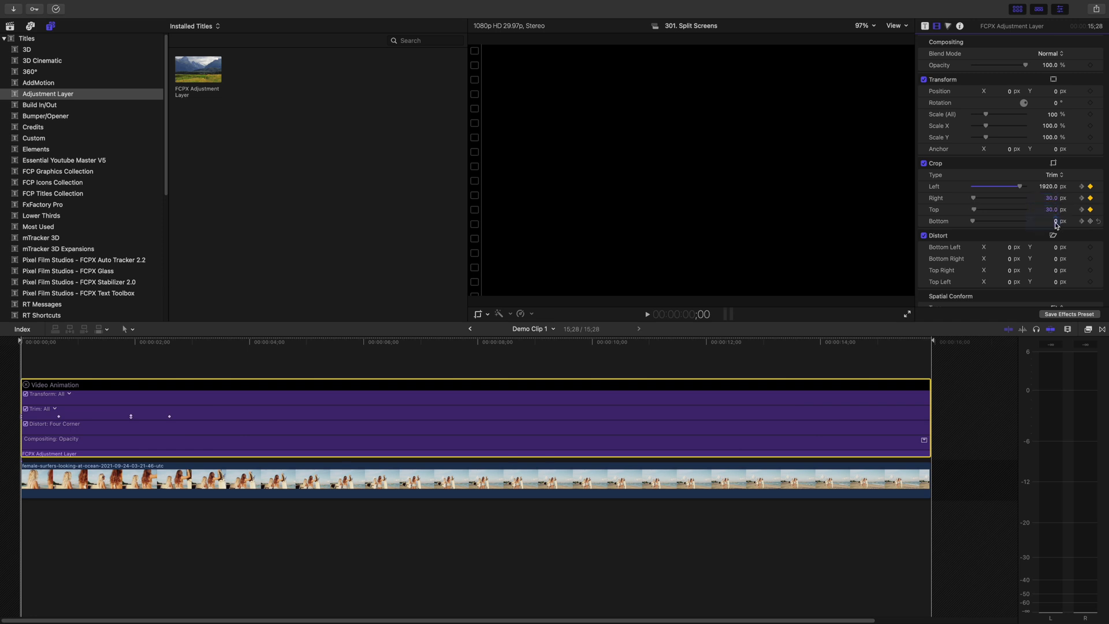
{"action": "type", "text": "30"}
{"action": "key", "text": "Return"}
- At the ;20 keyframe set crop Right, Top, Bottom to 30 and Left to 975
{"action": "left_click", "coordinate": [54, 365]}
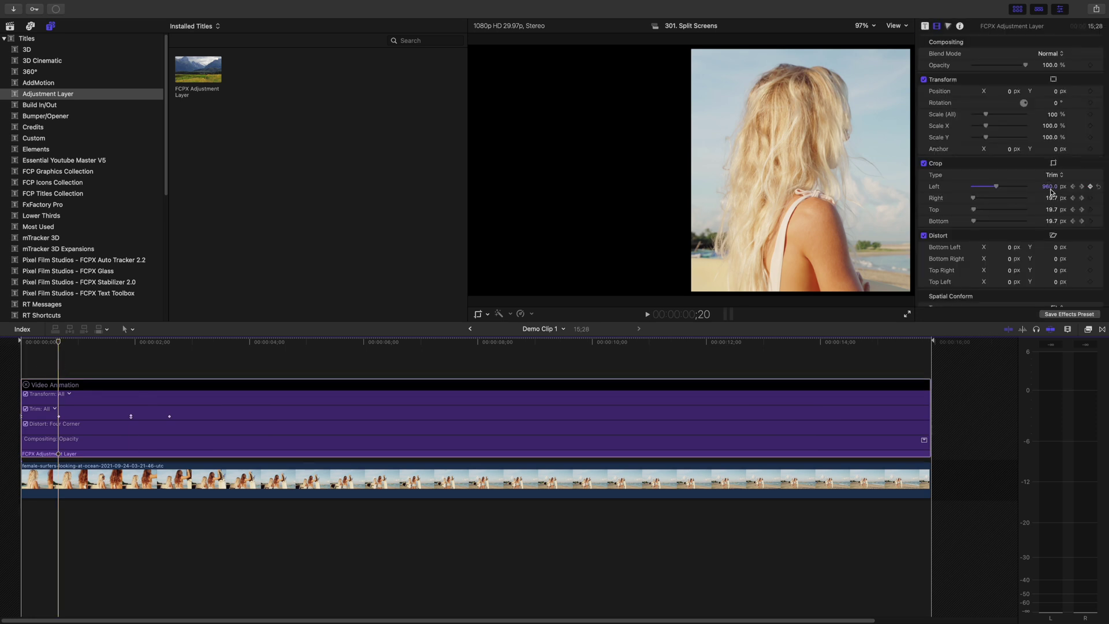
{"action": "left_click", "coordinate": [1051, 198]}
{"action": "type", "text": "30"}
{"action": "left_click", "coordinate": [1051, 210]}
{"action": "type", "text": "30"}
{"action": "left_click", "coordinate": [1053, 221]}
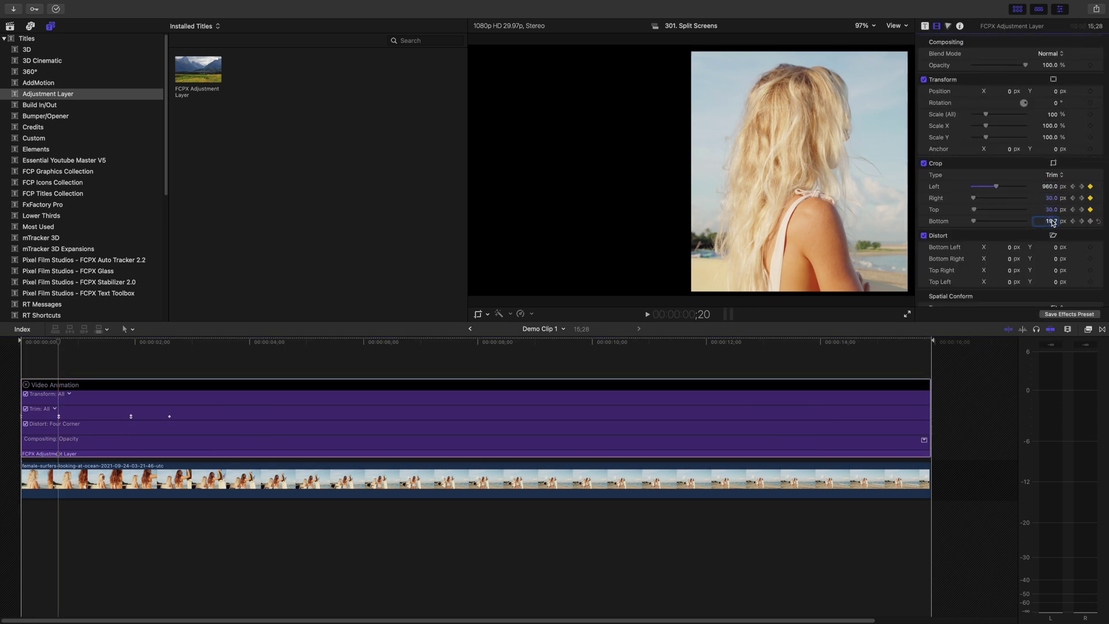
{"action": "left_click", "coordinate": [1051, 187]}
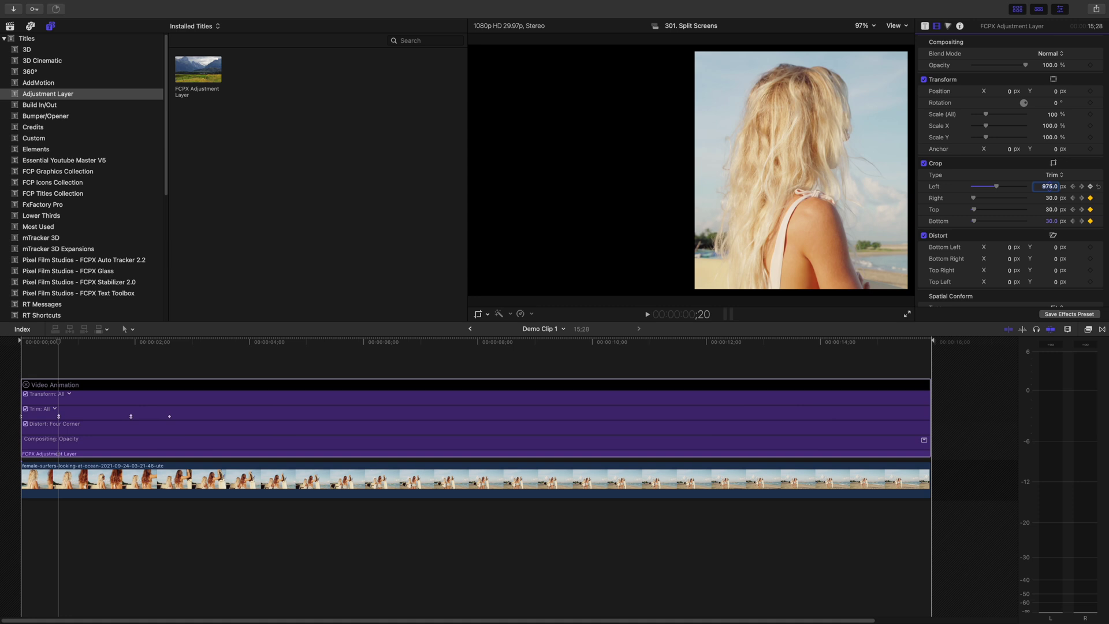
{"action": "key", "text": "Return"}
{"action": "key", "text": "alt+apostrophe"}
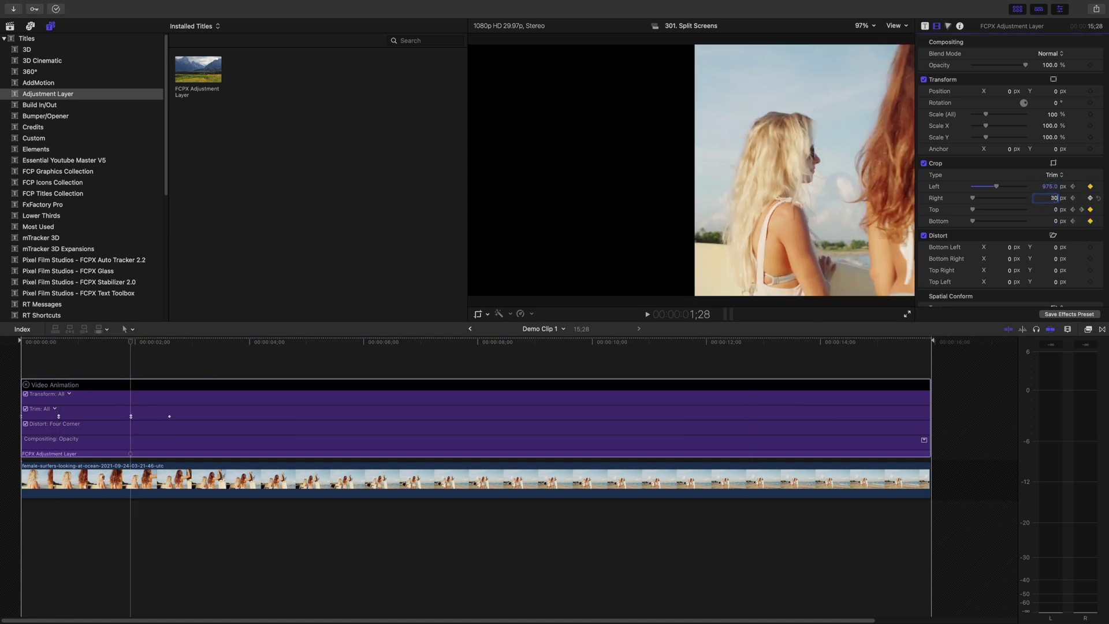
{"action": "left_click", "coordinate": [1056, 222]}
{"action": "left_click", "coordinate": [168, 341]}
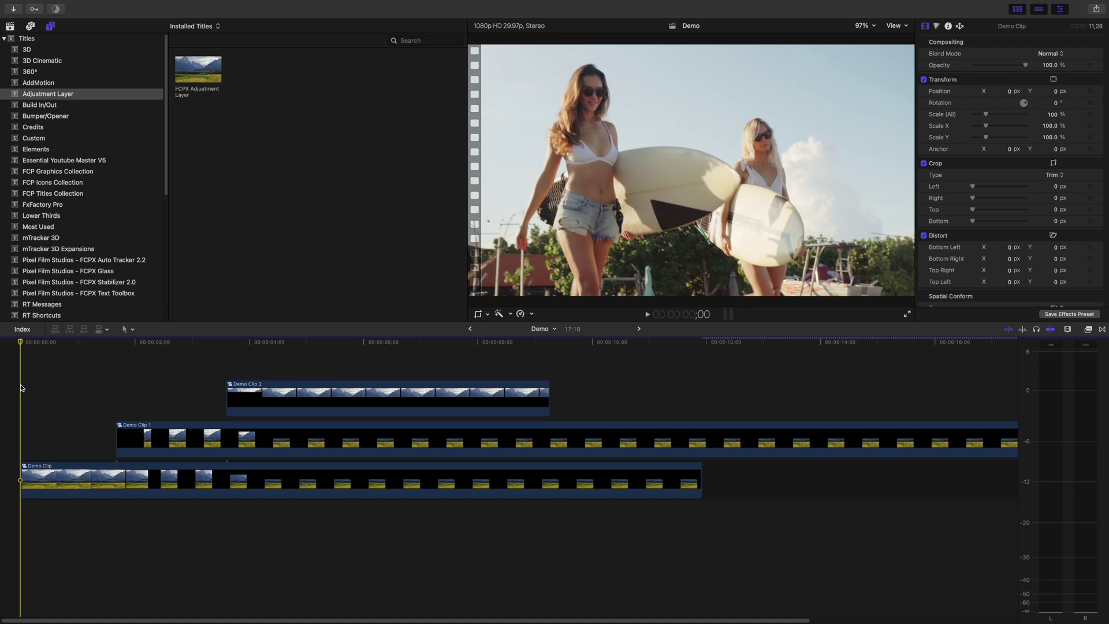
- Connect a Custom solid generator beneath the clips and trim it to about nine seconds
{"action": "left_click", "coordinate": [116, 366]}
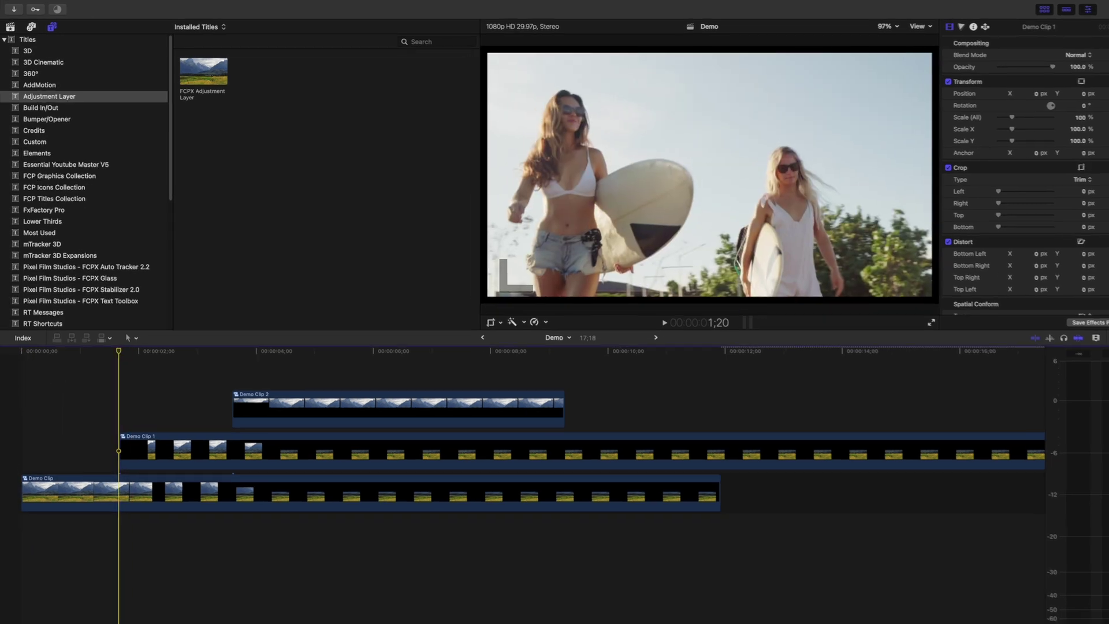
{"action": "scroll", "coordinate": [88, 200], "scroll_direction": "down", "scroll_amount": 5}
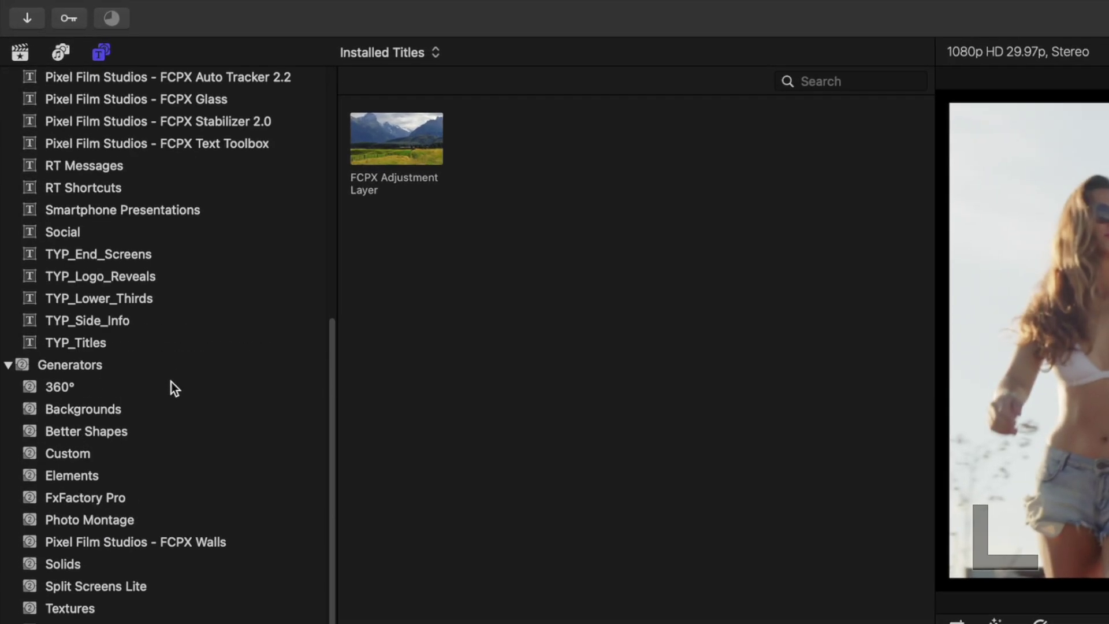
{"action": "left_click", "coordinate": [105, 563]}
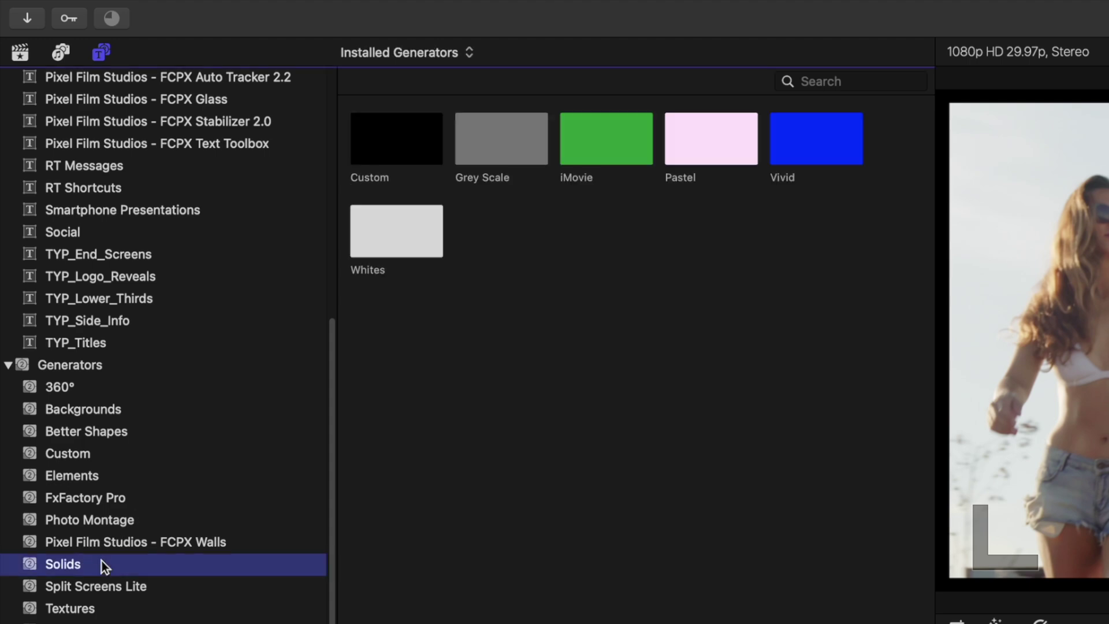
{"action": "left_click", "coordinate": [403, 138]}
{"action": "key", "text": "e"}
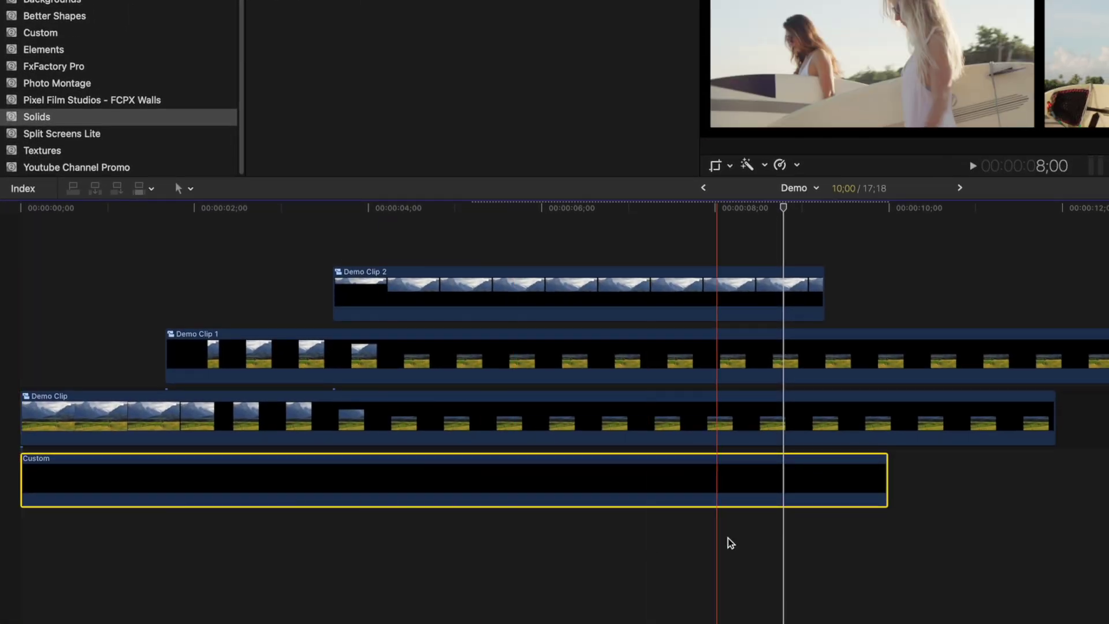
{"action": "left_click_drag", "start_coordinate": [886, 492], "coordinate": [823, 493]}
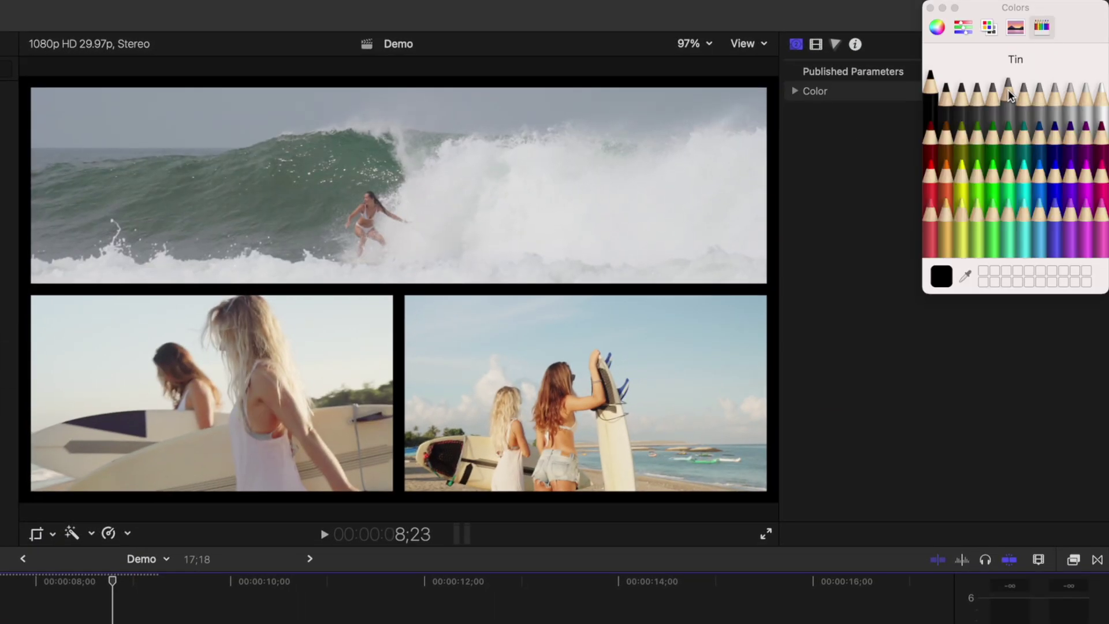
- Colour the Custom solid Orchid in the colour picker
{"action": "left_click", "coordinate": [1040, 236]}
{"action": "left_click", "coordinate": [1059, 241]}
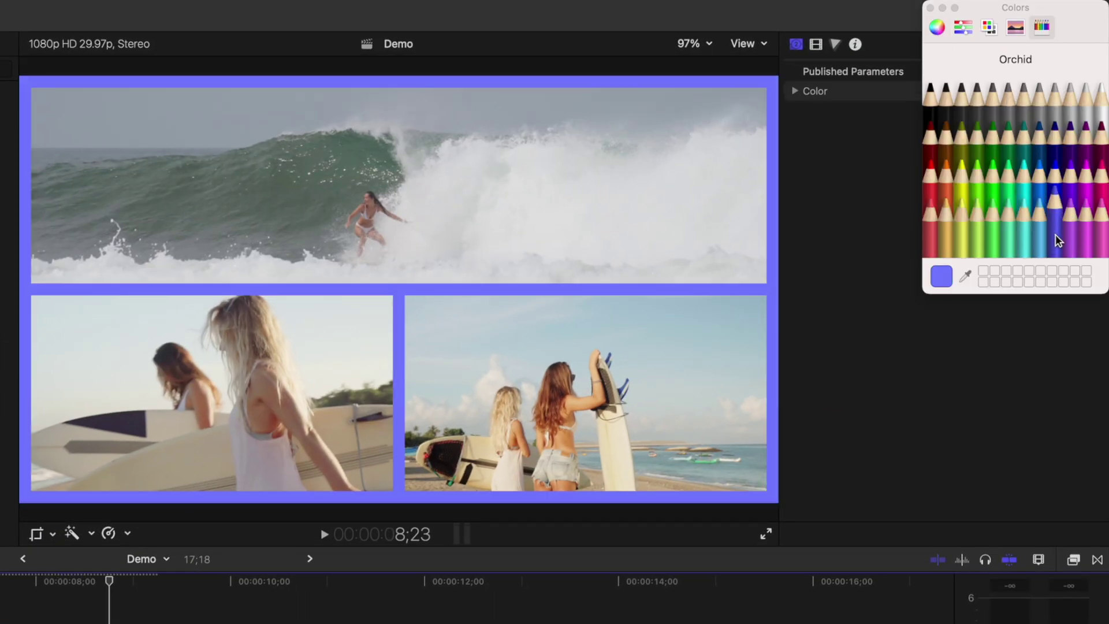
{"action": "left_click", "coordinate": [927, 7]}
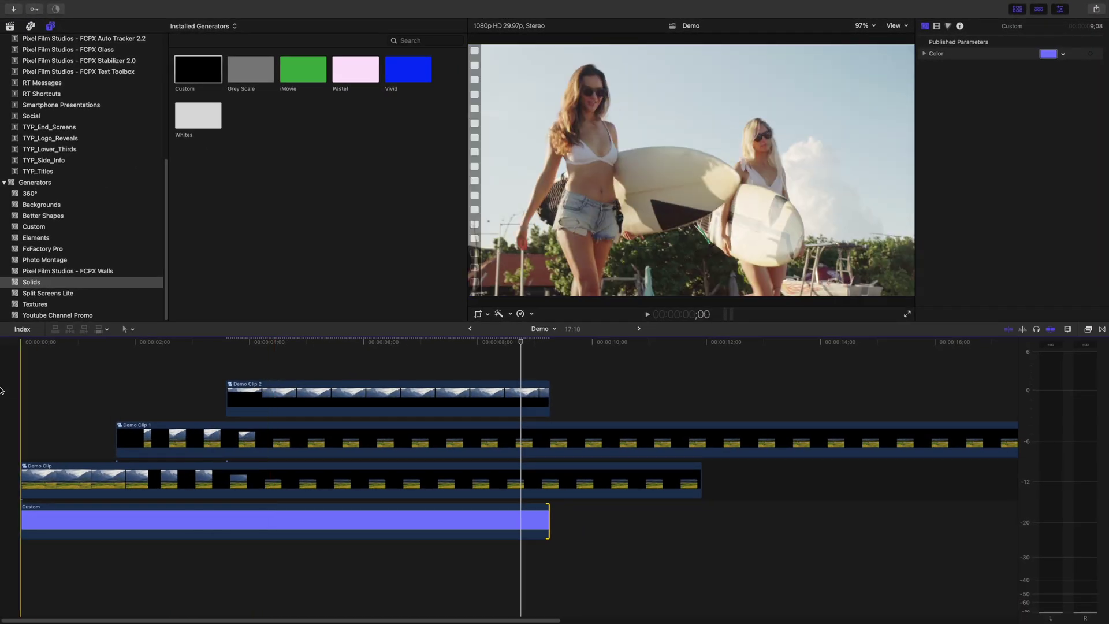